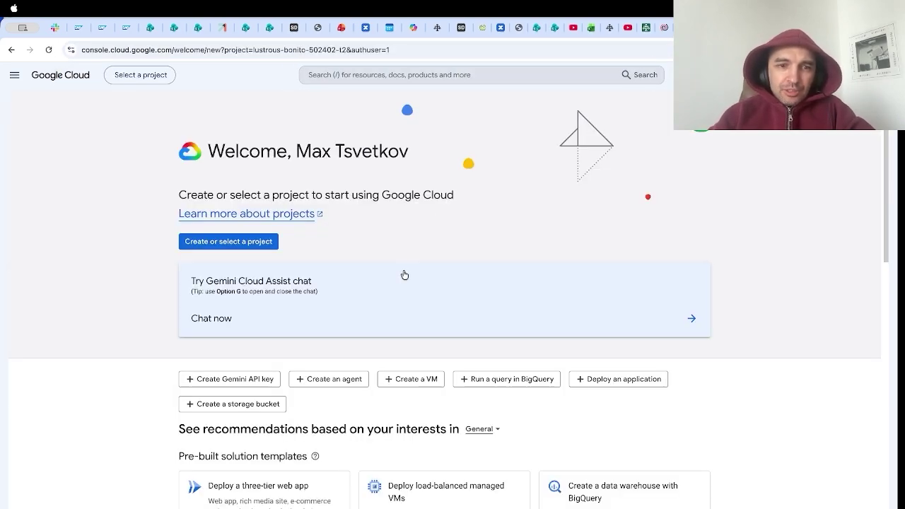
scroll(357, 279, "down", 2)
scroll(357, 279, "down", 2)
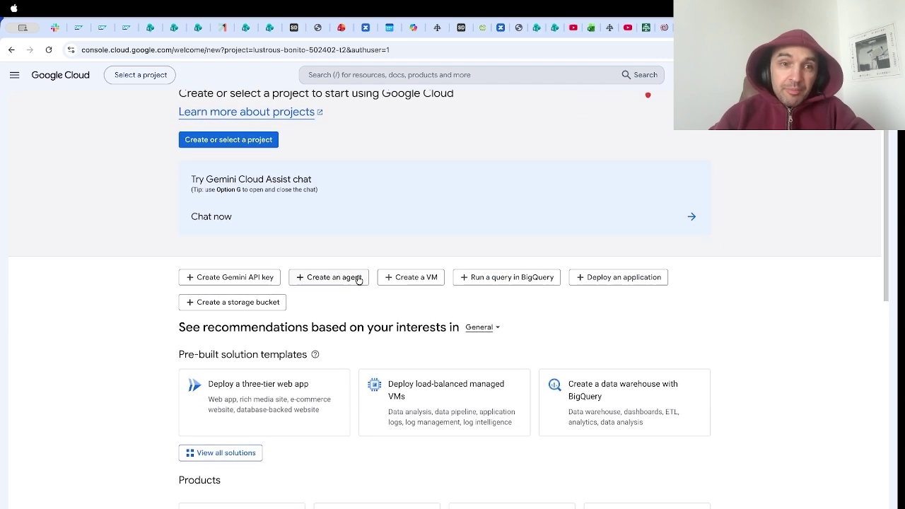
scroll(358, 280, "up", 3)
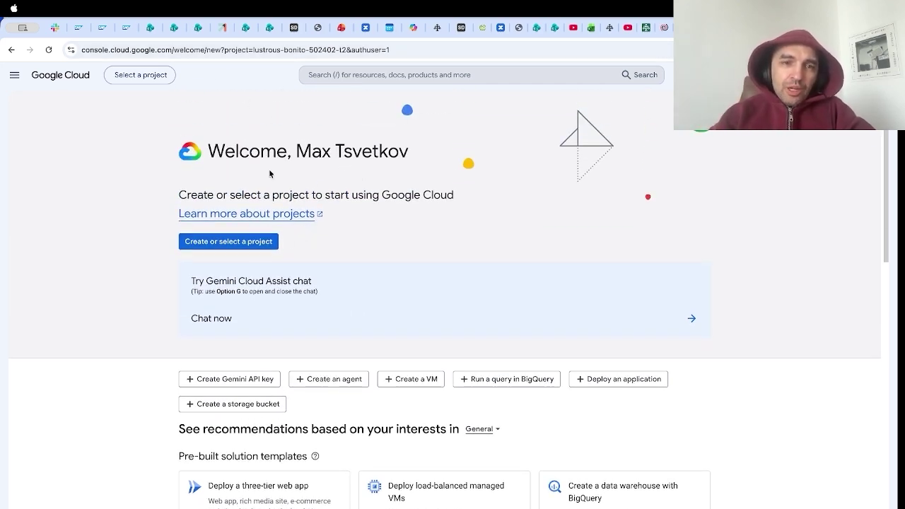
left_click(244, 241)
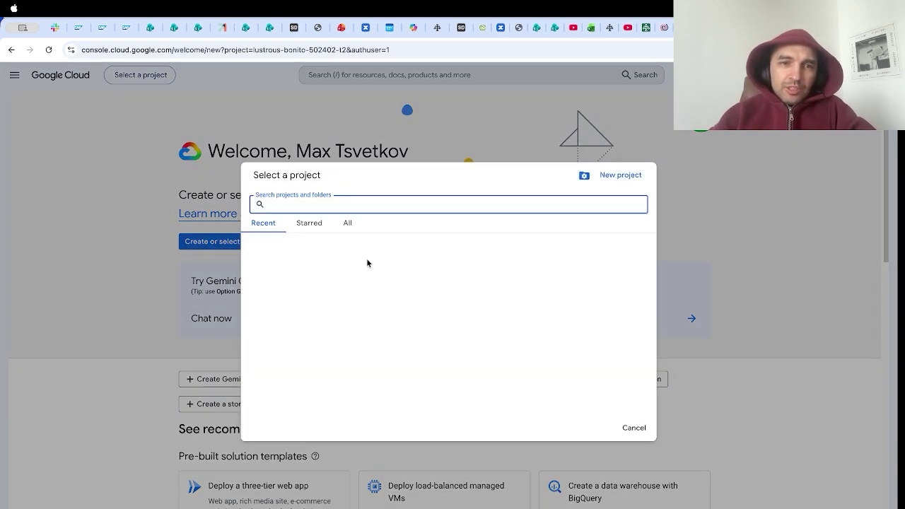
key("Escape")
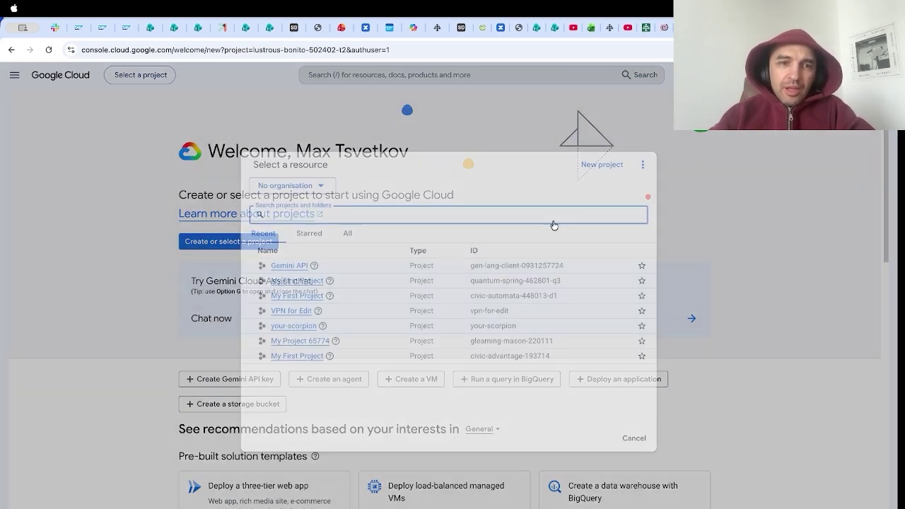
left_click(356, 251)
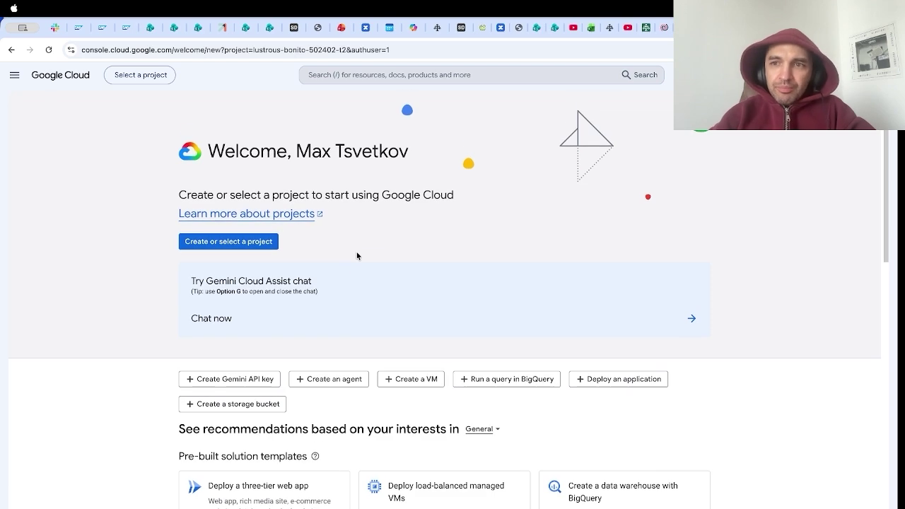
Select the existing Gemini API project and open its project dashboard.
left_click(206, 242)
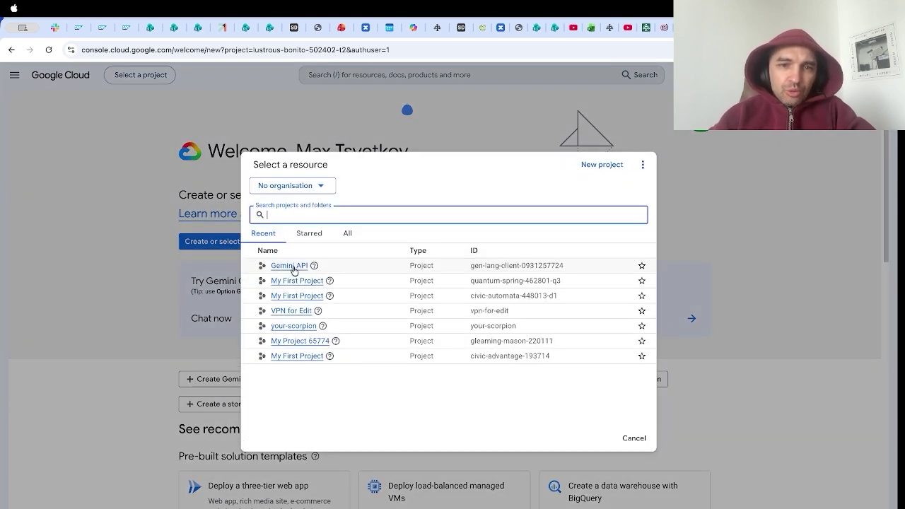
left_click(296, 267)
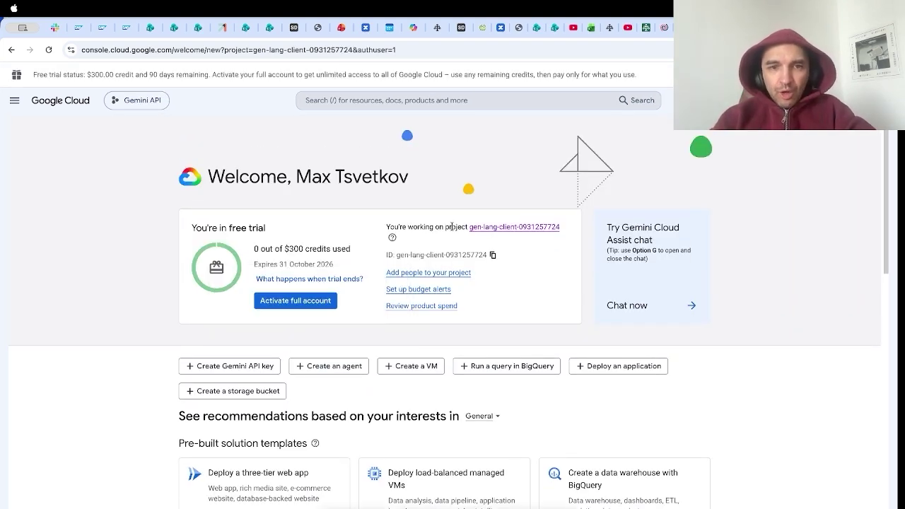
left_click(535, 228)
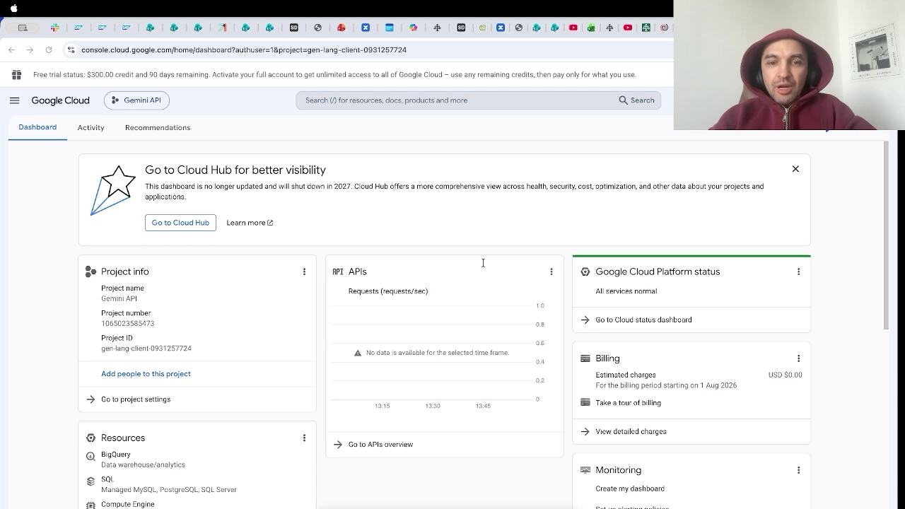
Open the APIs and services overview for the Gemini API project.
left_click(14, 101)
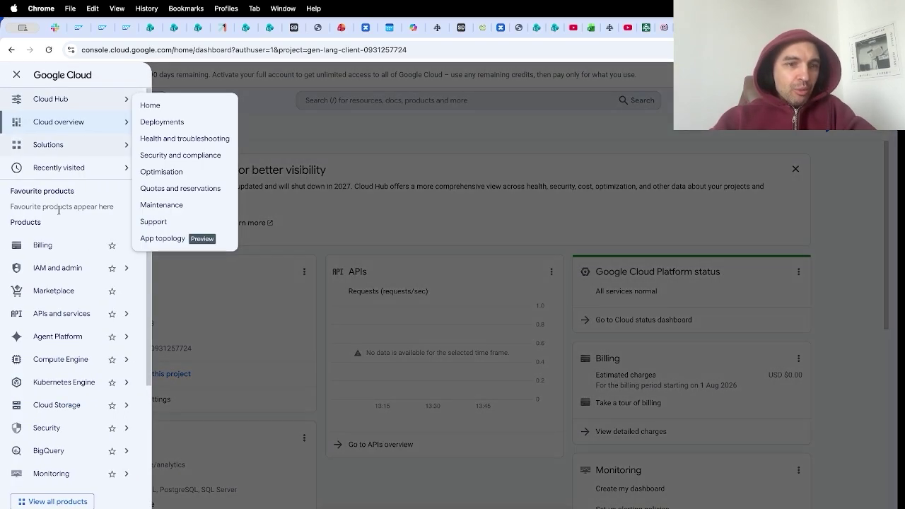
mouse_move(63, 322)
scroll(61, 323, "down", 4)
scroll(61, 319, "up", 4)
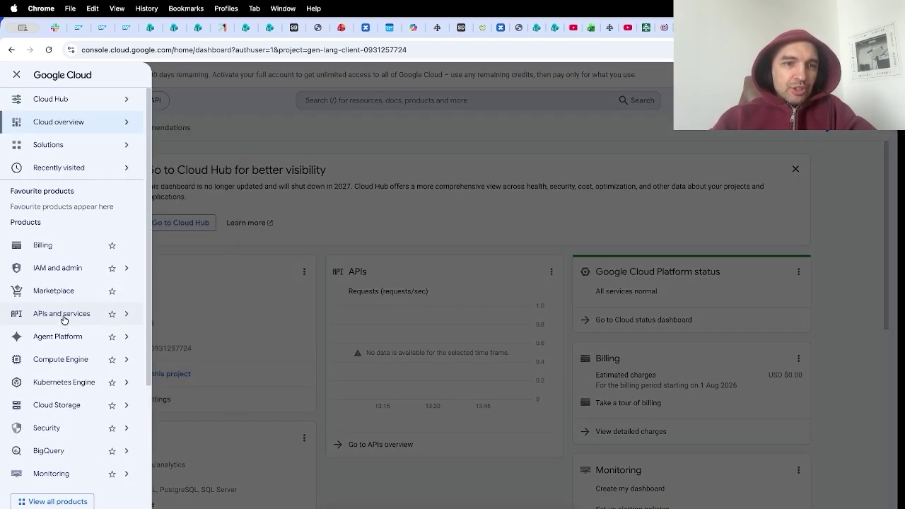
mouse_move(59, 380)
scroll(58, 380, "down", 4)
scroll(75, 262, "up", 4)
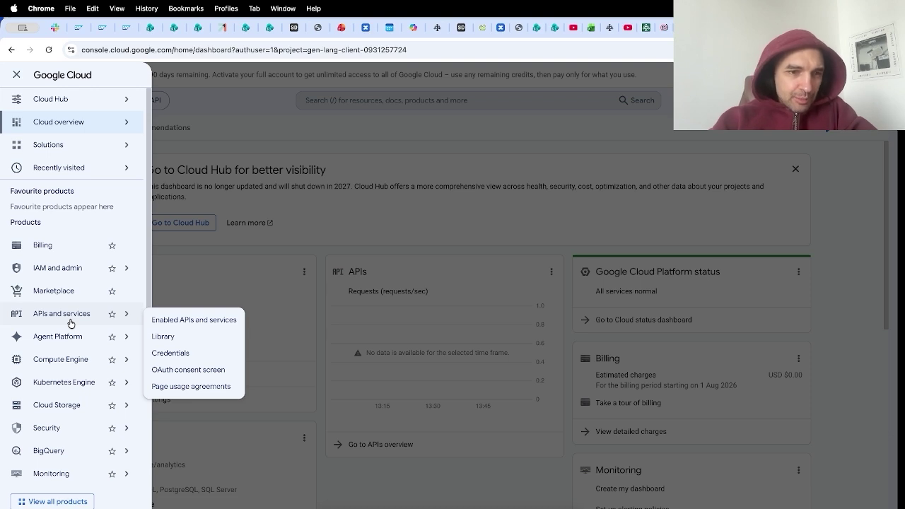
left_click(69, 319)
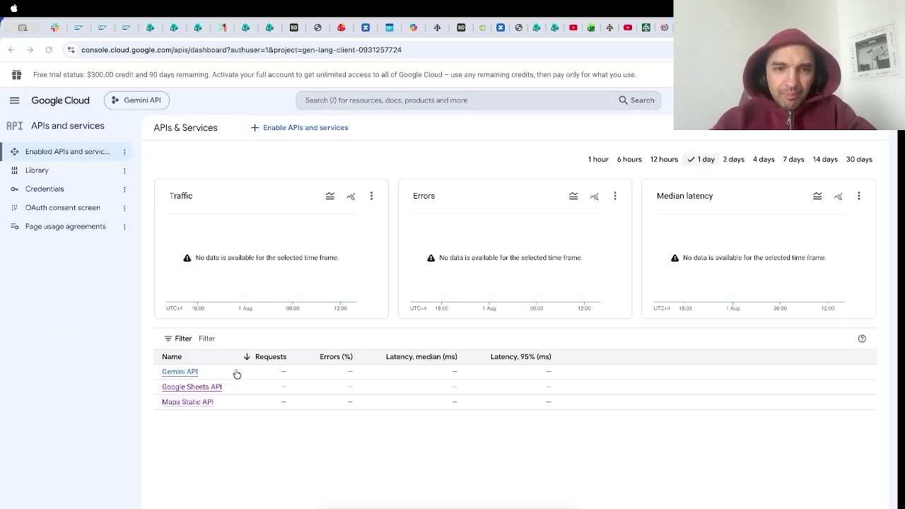
Reload the APIs and services overview and open the API Library from it.
left_click(15, 99)
mouse_move(60, 313)
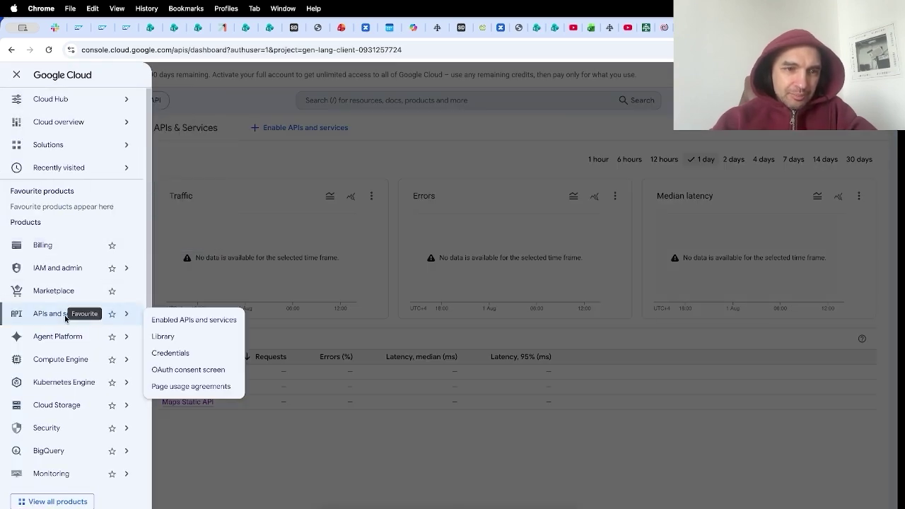
left_click(72, 313)
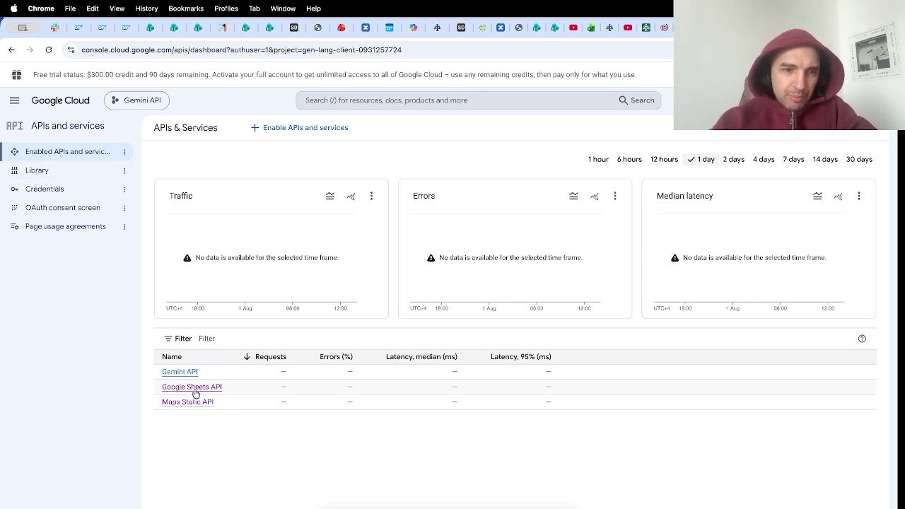
left_click(81, 175)
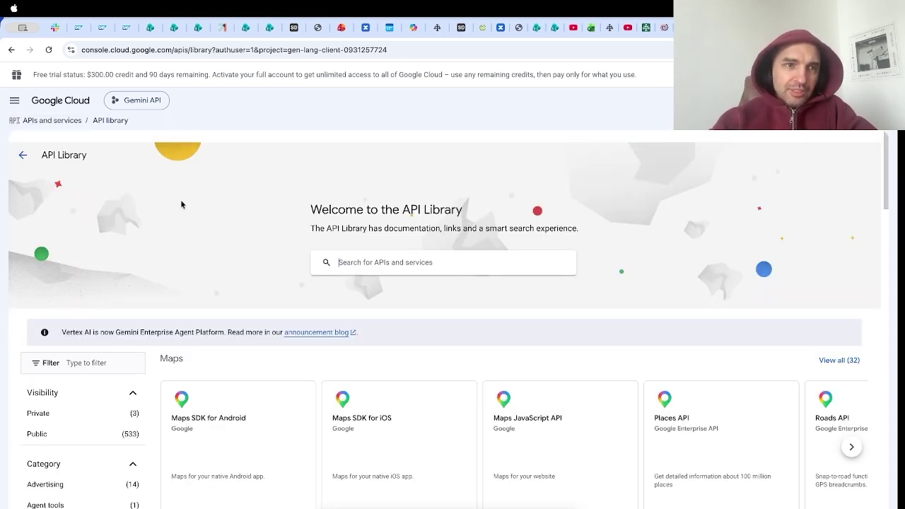
Browse the API Library's categories, including the APIs listed under Maps, and return to the library's start page.
scroll(66, 354, "down", 7)
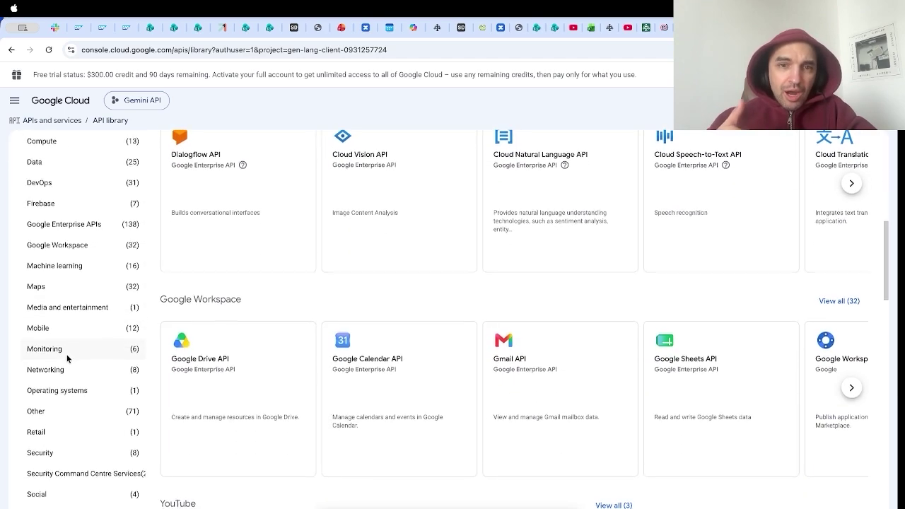
left_click(88, 287)
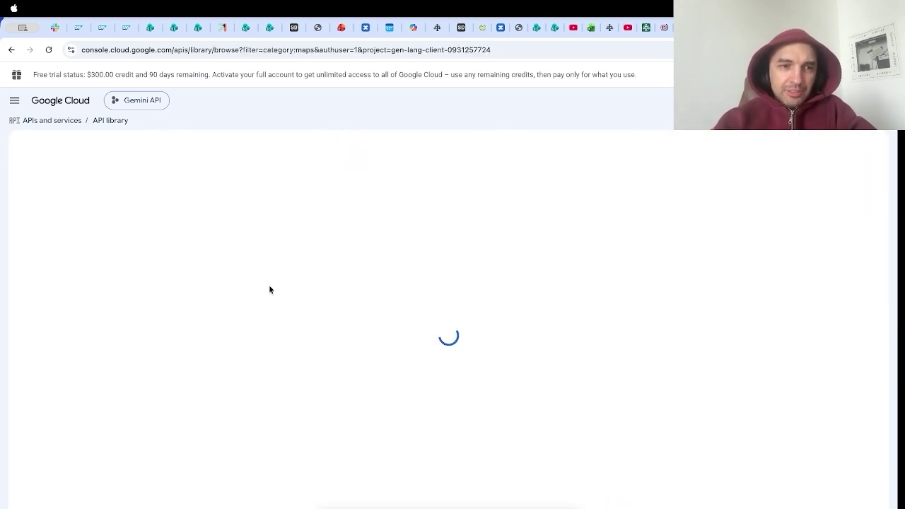
scroll(509, 313, "down", 12)
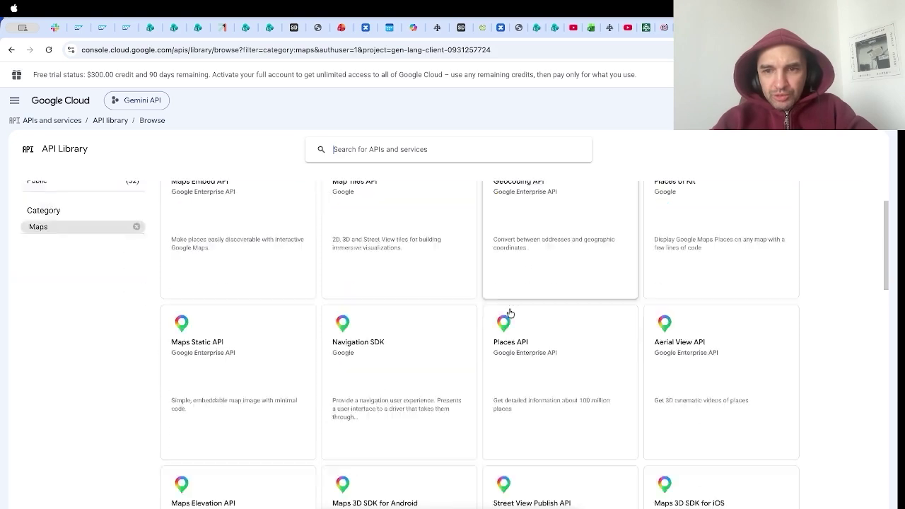
scroll(510, 313, "up", 5)
key("slash")
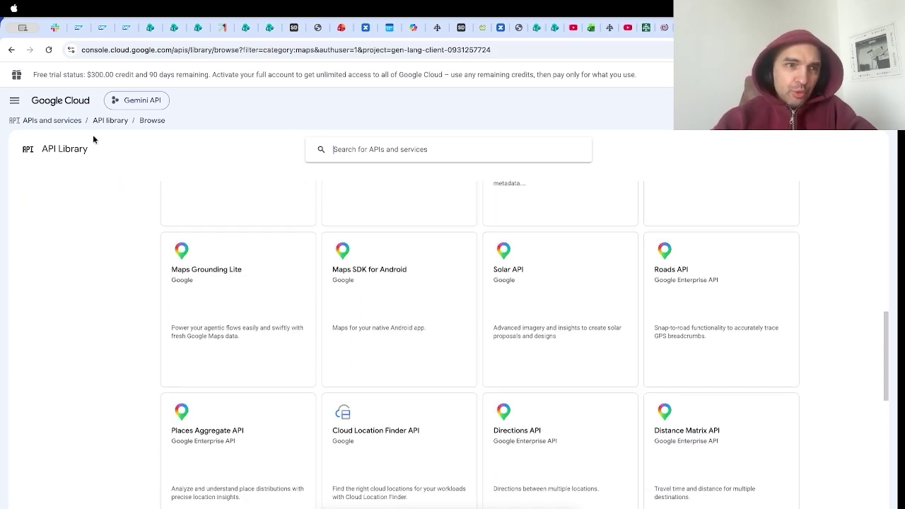
left_click(11, 49)
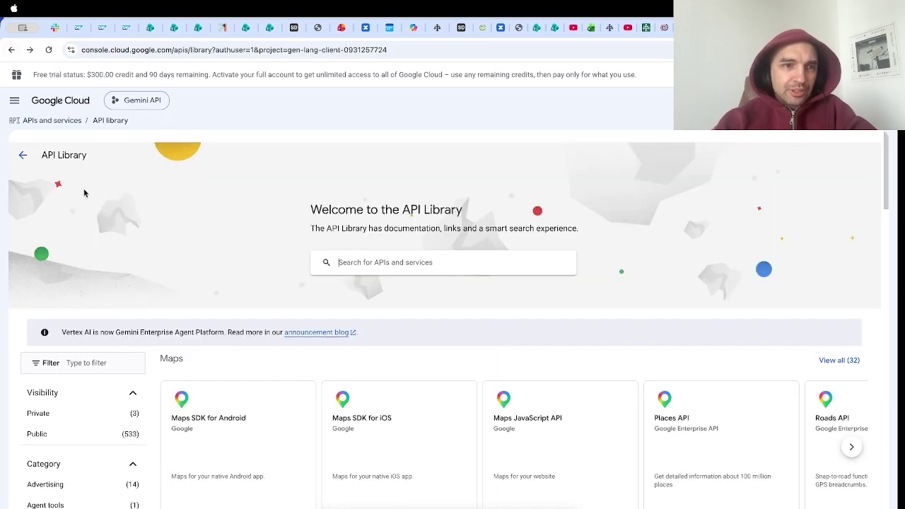
scroll(67, 383, "down", 5)
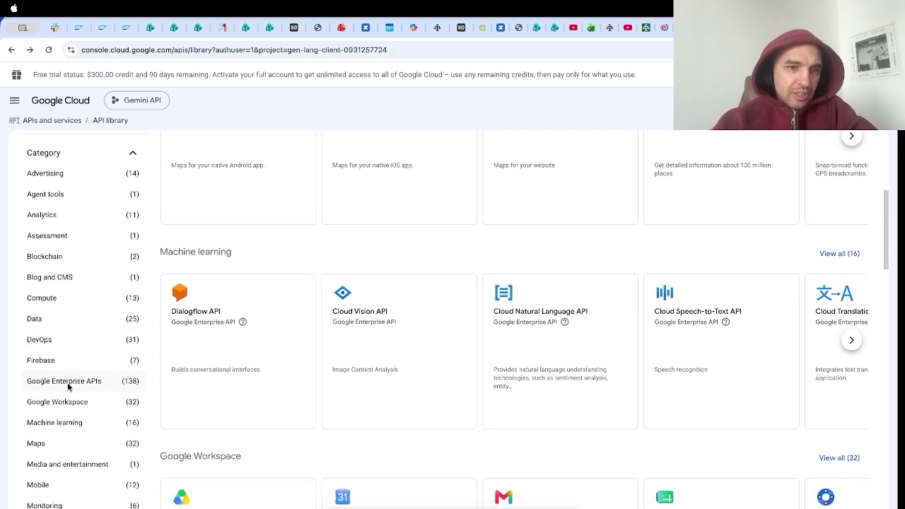
scroll(84, 257, "up", 4)
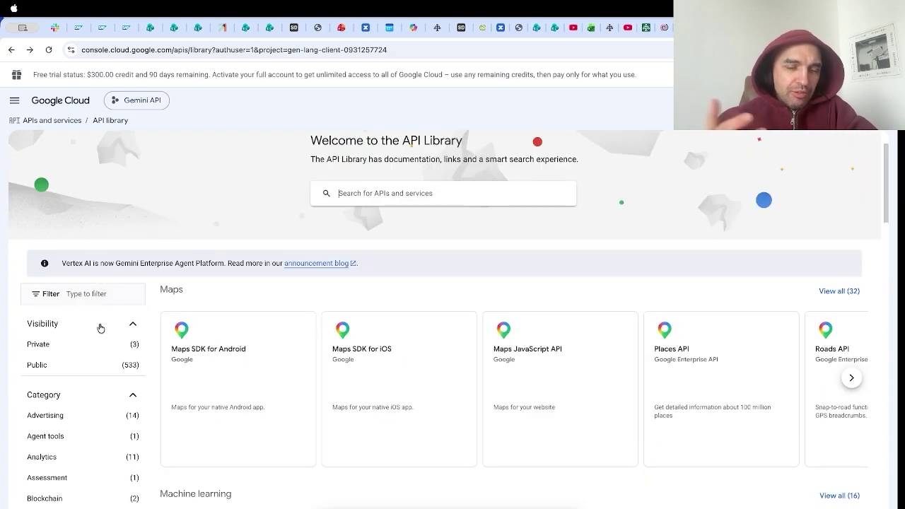
scroll(103, 367, "down", 10)
scroll(105, 368, "up", 10)
scroll(104, 369, "down", 14)
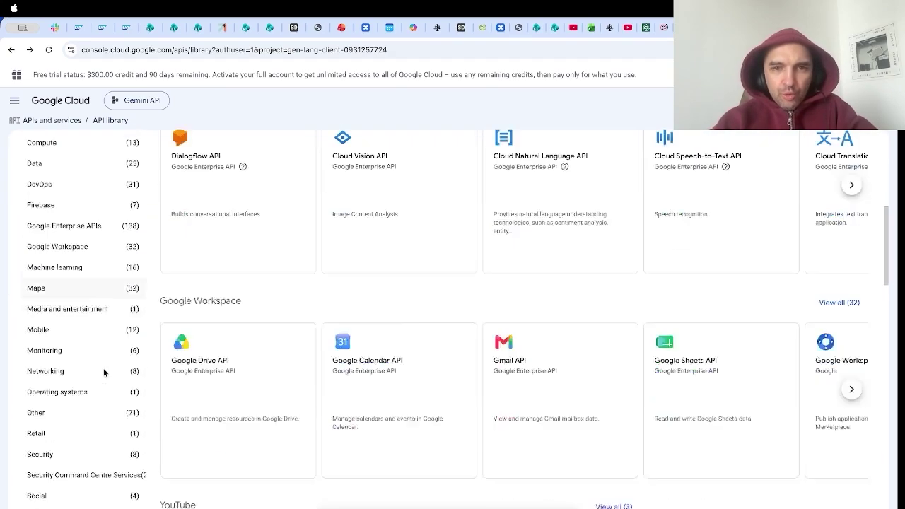
scroll(393, 325, "up", 14)
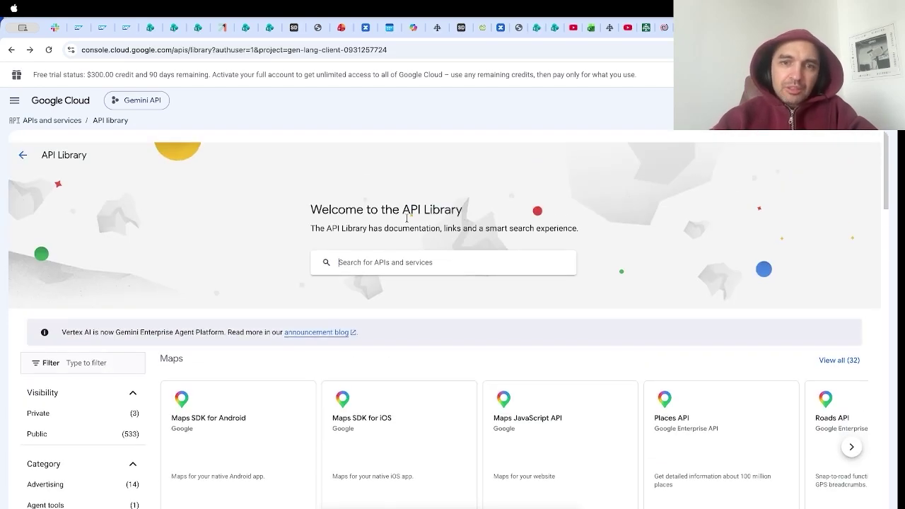
Search the API Library for "sheets", view the Google Sheets API's product details, and return to the search results.
left_click(337, 262)
type("sheet")
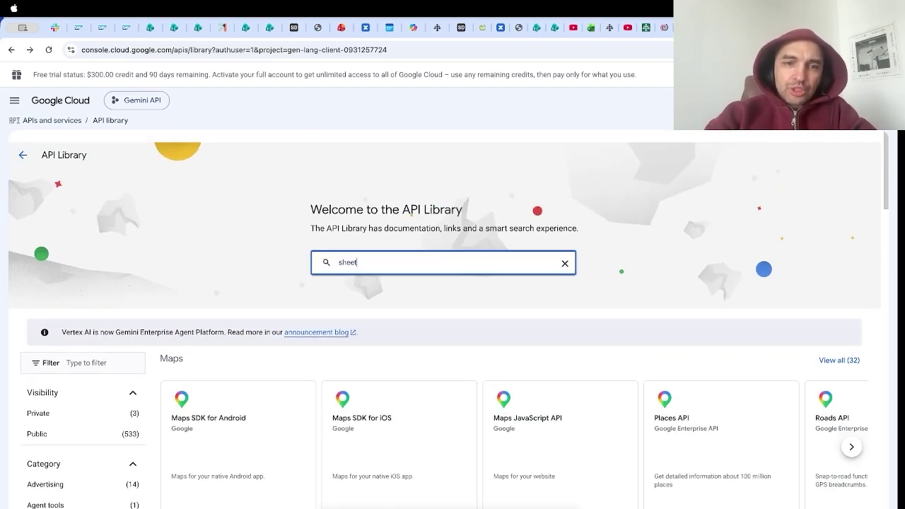
type("s")
key("Return")
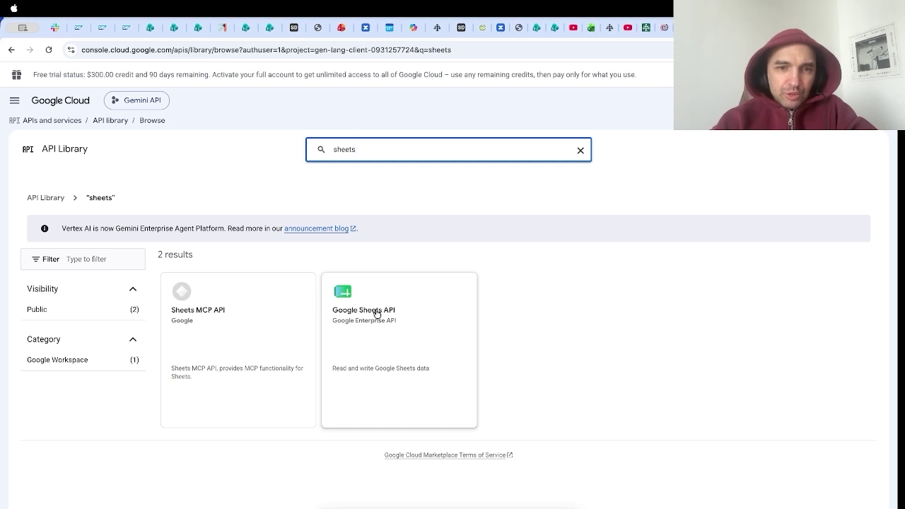
left_click(376, 314)
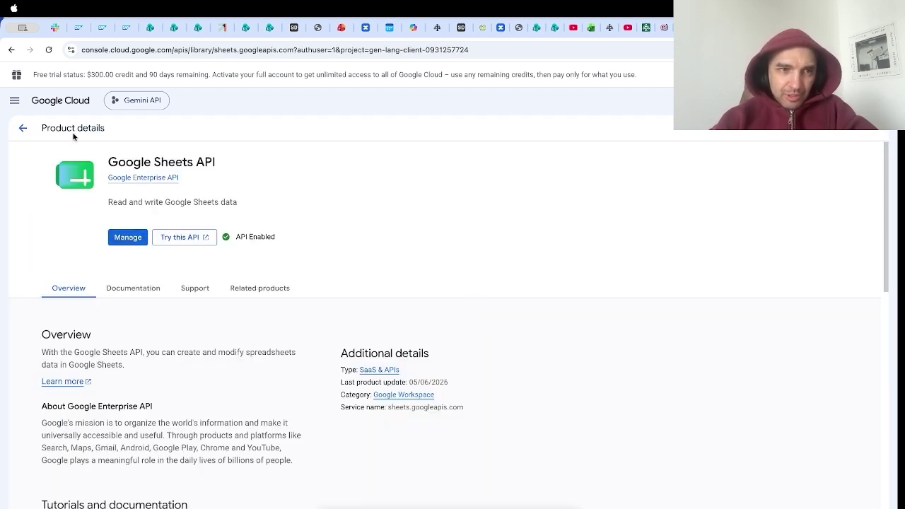
left_click(11, 49)
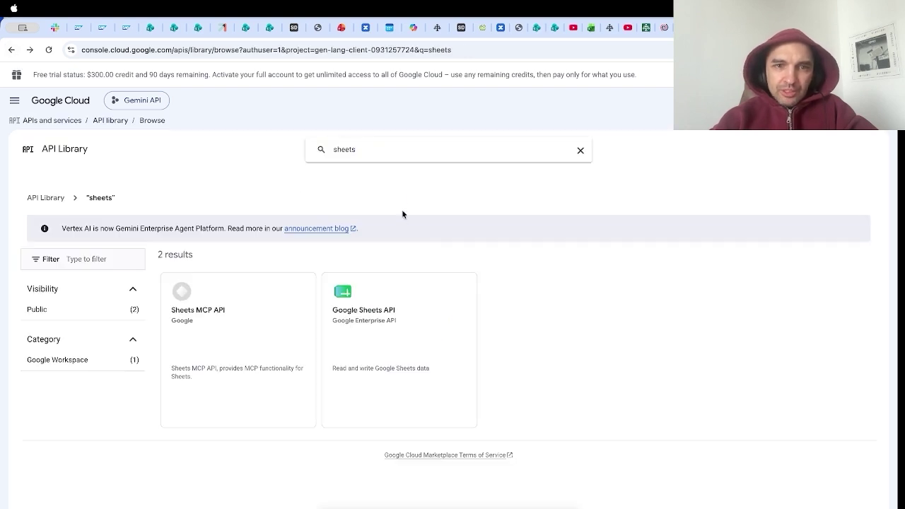
Look up "docs mcp api" in the API Library, view the Docs MCP API's product details, and return to the results.
double_click(408, 150)
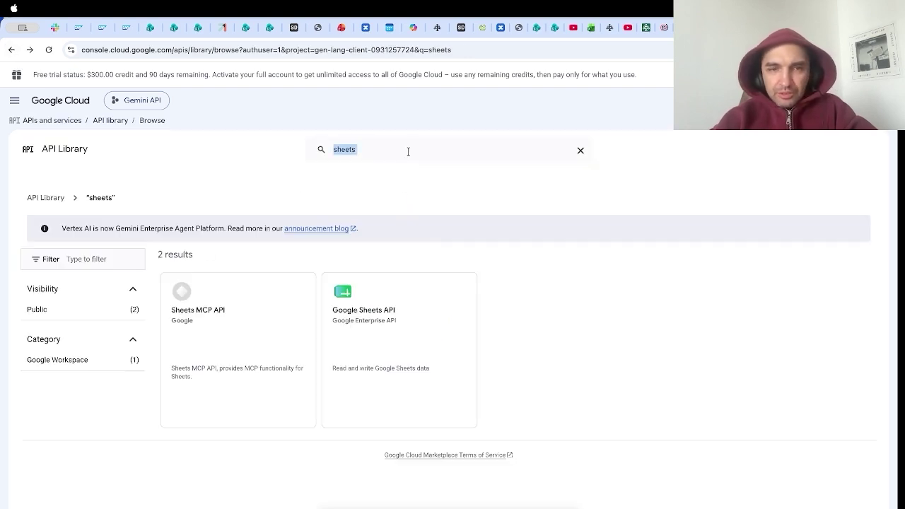
type("docs")
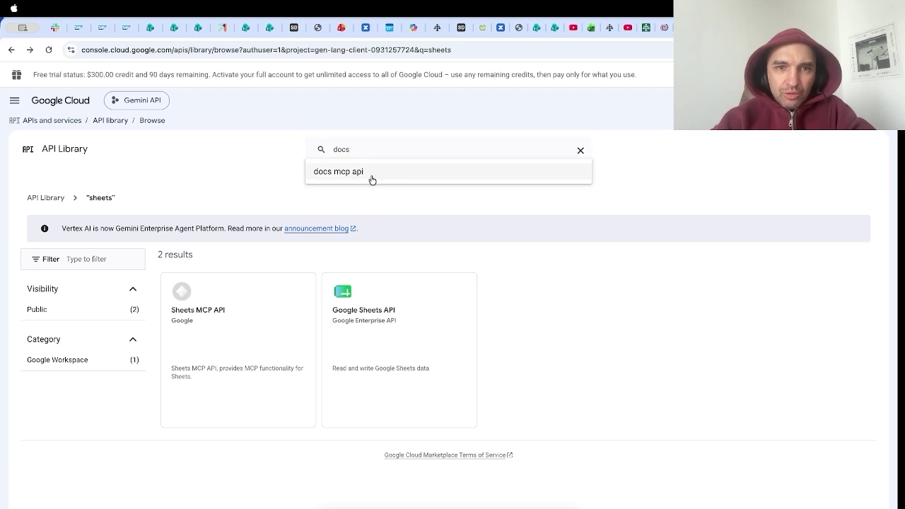
left_click(370, 175)
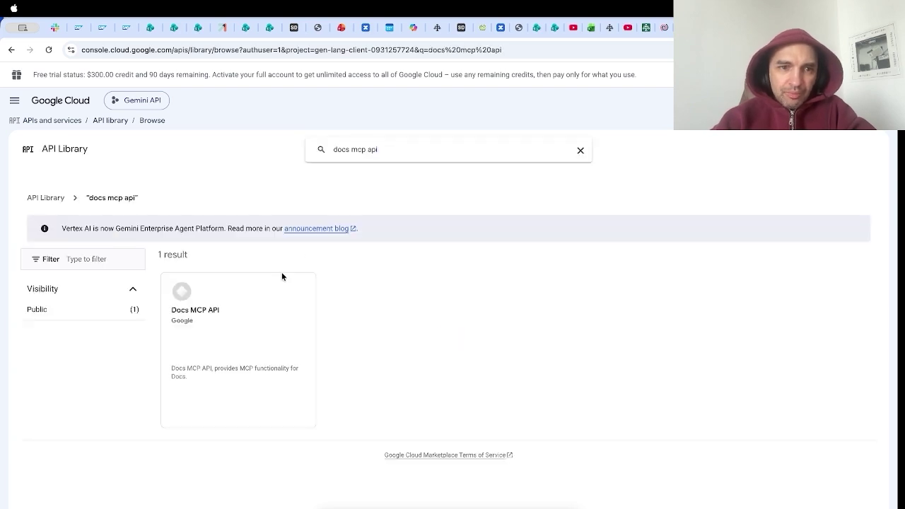
left_click(239, 309)
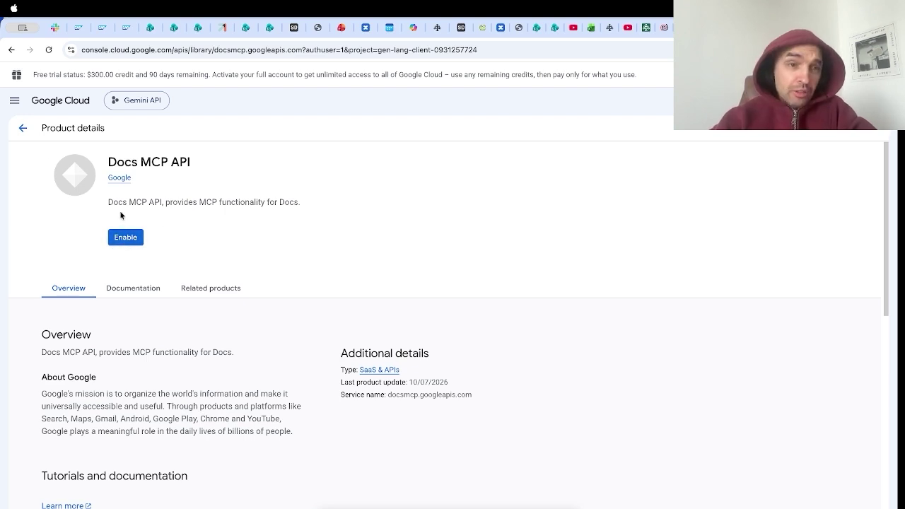
left_click(24, 129)
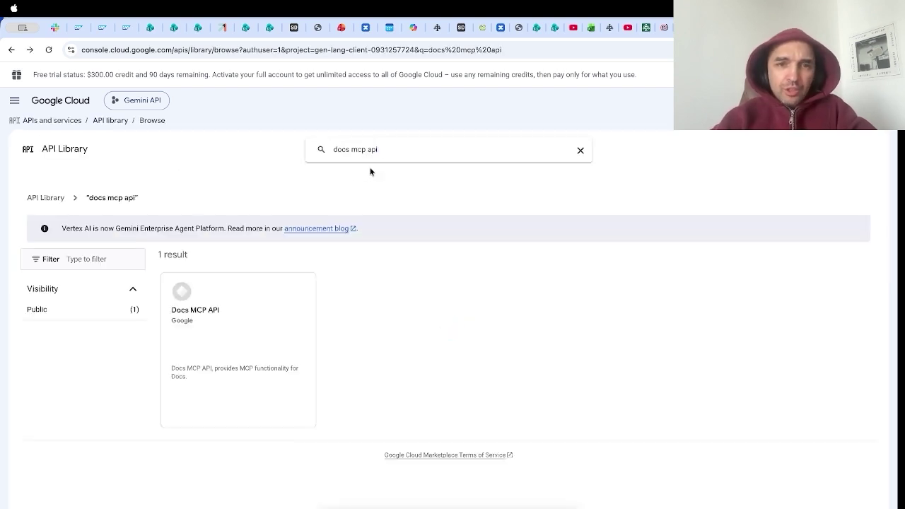
Search the API Library again for "sheets" in place of the Docs MCP API query.
left_click(373, 149)
type("sheets")
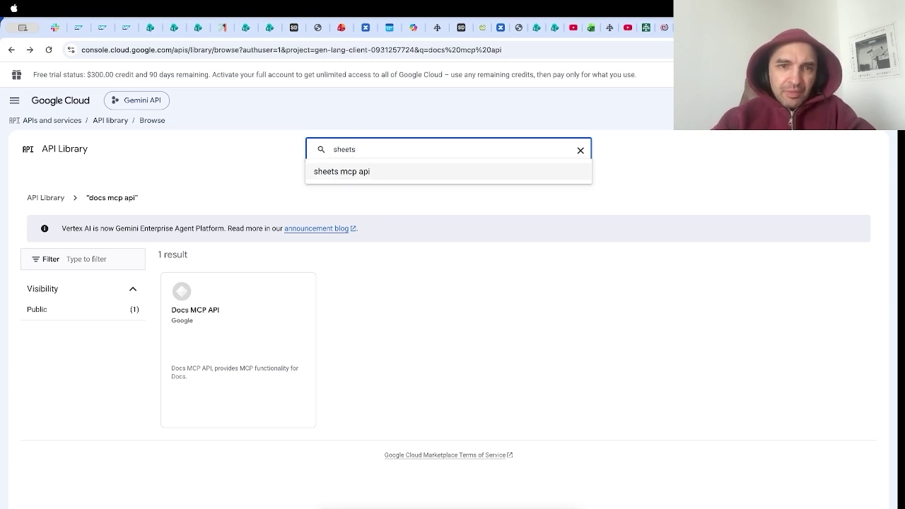
key("Return")
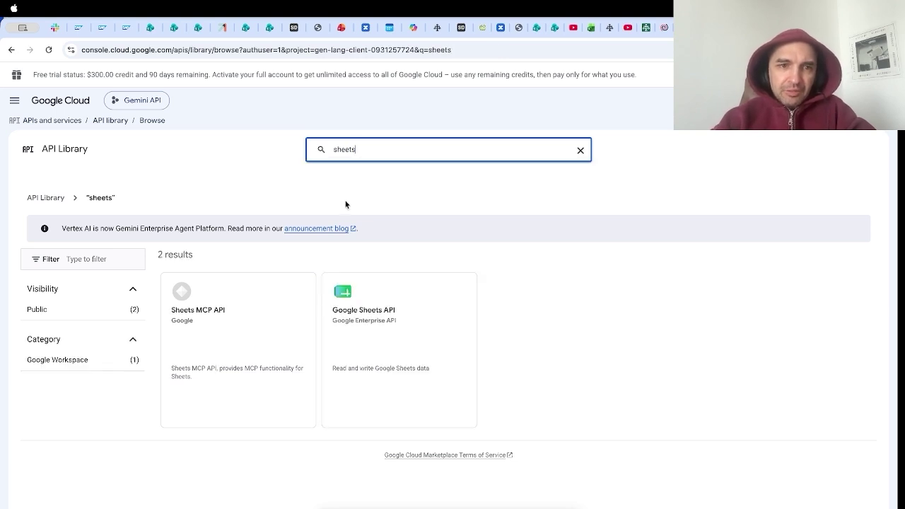
View the Sheets MCP API's product details, go back, and open the Google Sheets API's management page.
left_click(198, 294)
left_click(11, 50)
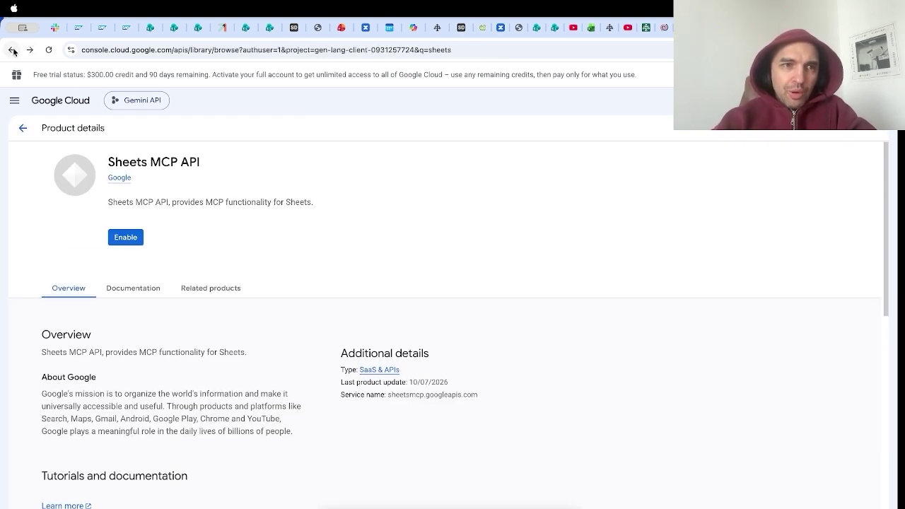
left_click(409, 345)
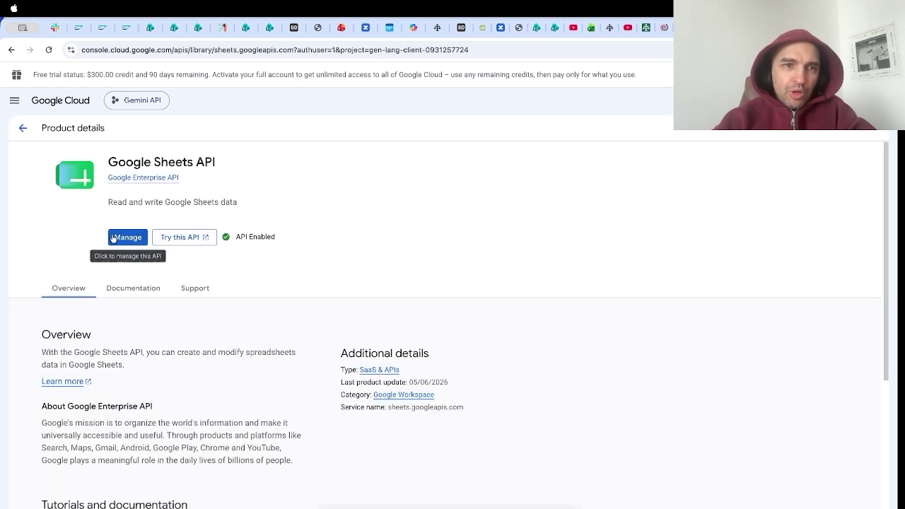
left_click(133, 236)
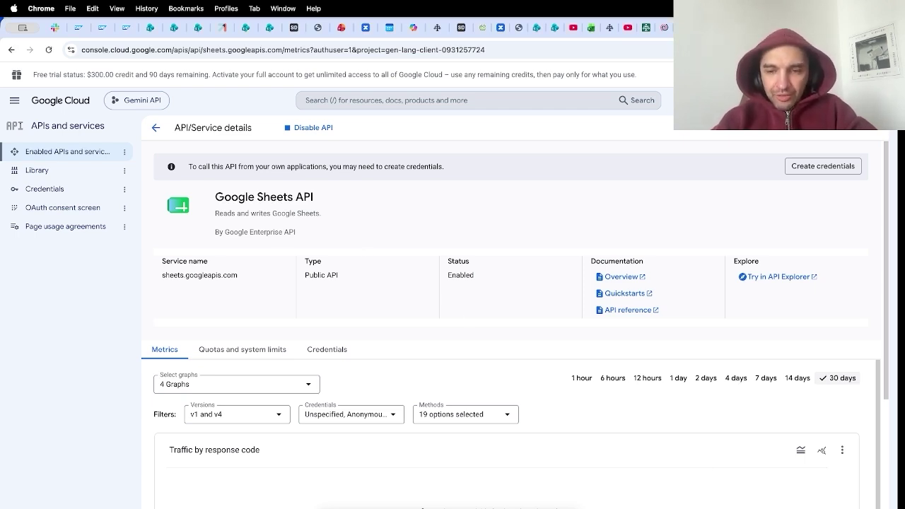
Switch to Docker Desktop's volumes list, bring up the Terminal window, and enlarge the terminal text.
key("super+Tab")
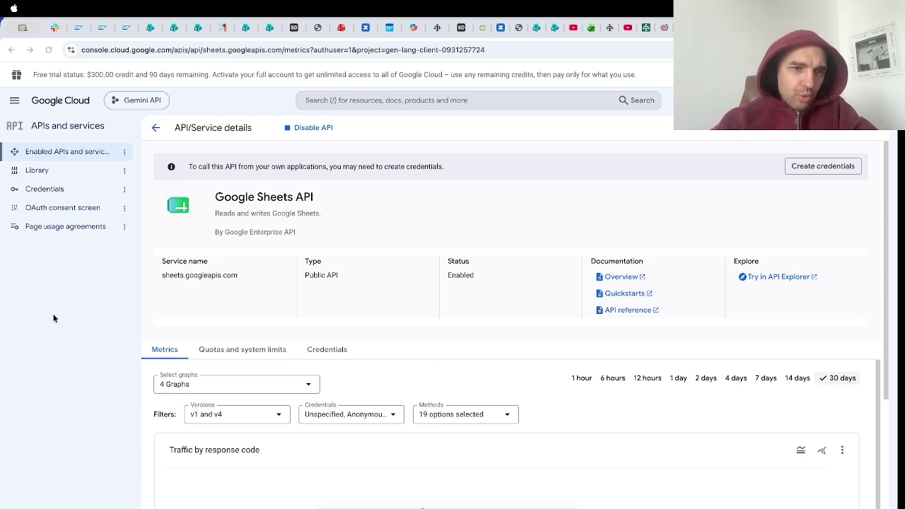
key("super+Tab")
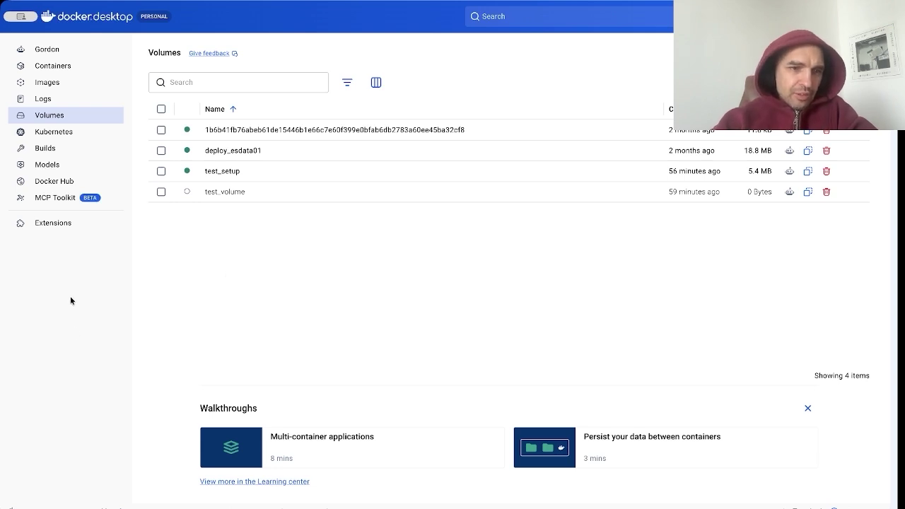
key("super+Tab")
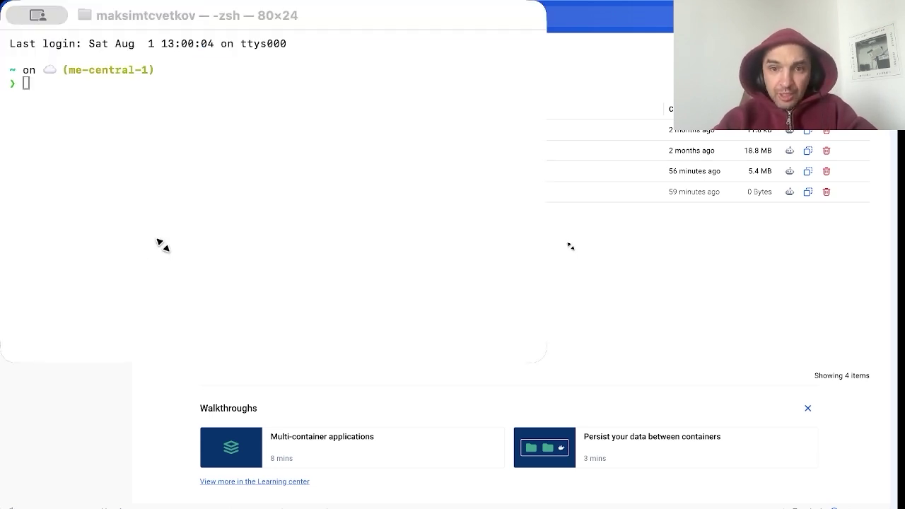
key("super+plus")
key("super+plus")
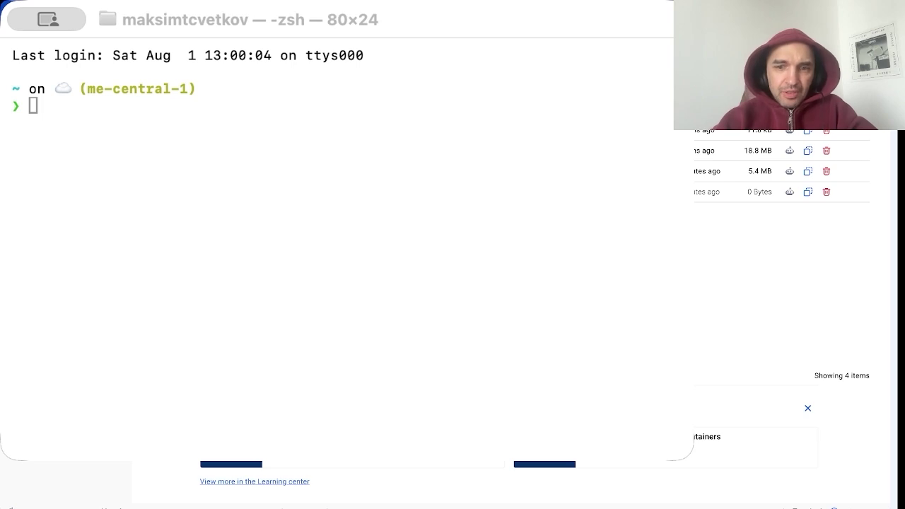
Check the installed Docker version in the terminal with docker --version.
key("super+Tab")
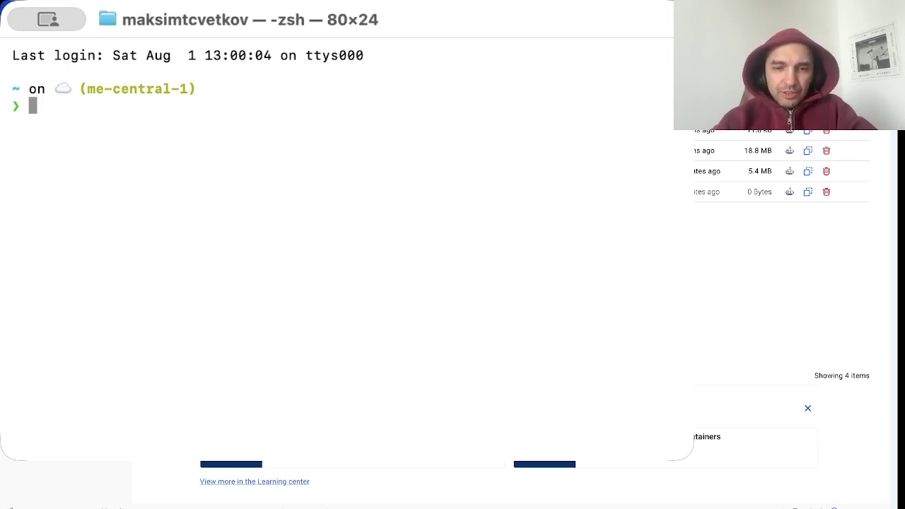
key("super+Tab")
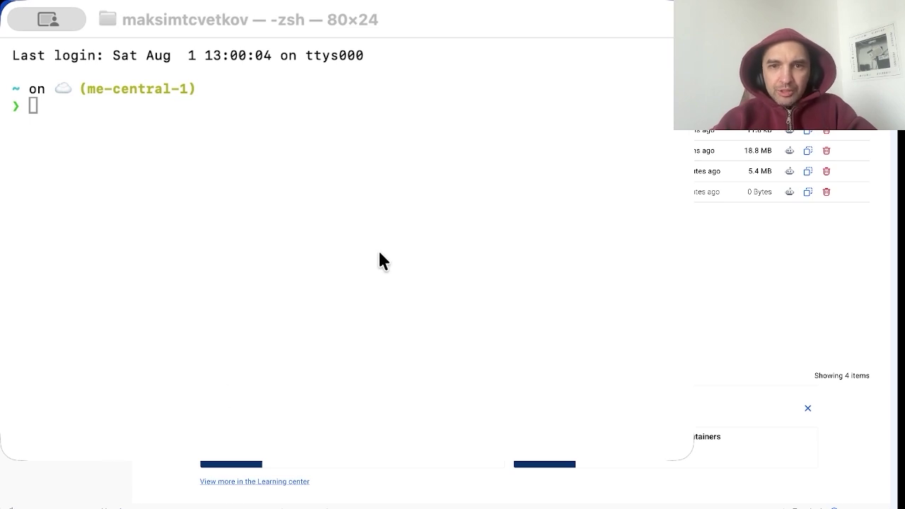
left_click(464, 228)
type("doc")
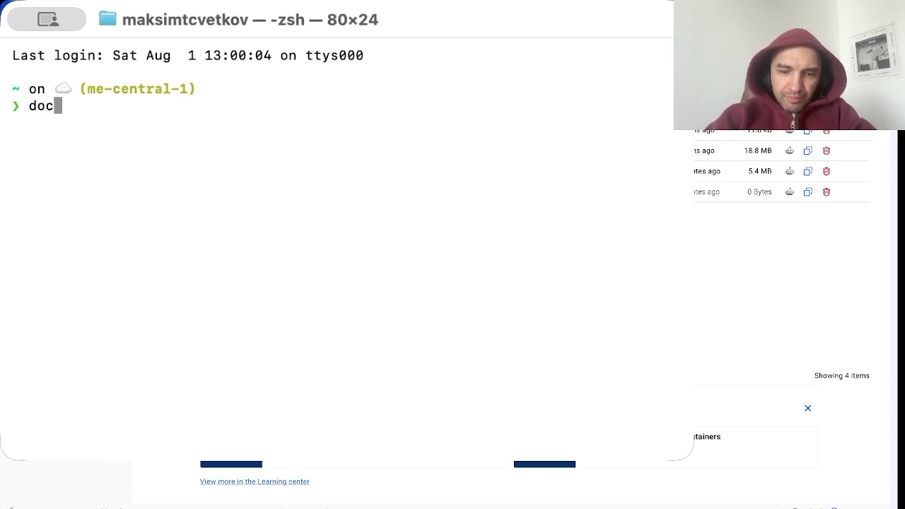
type("ker --version")
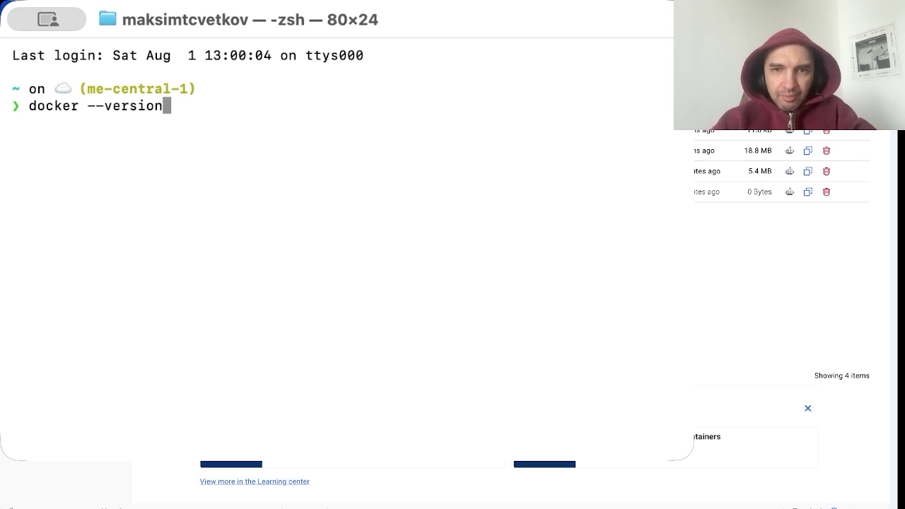
key("Return")
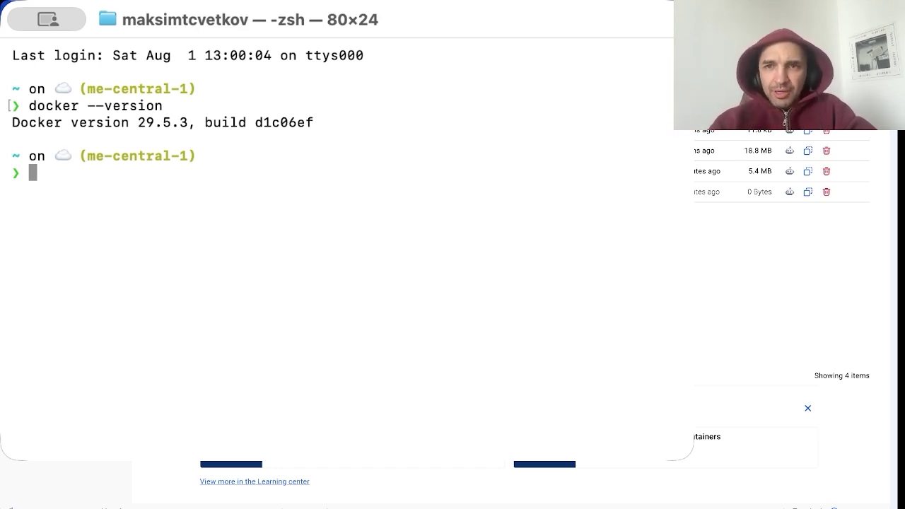
key("super+Tab")
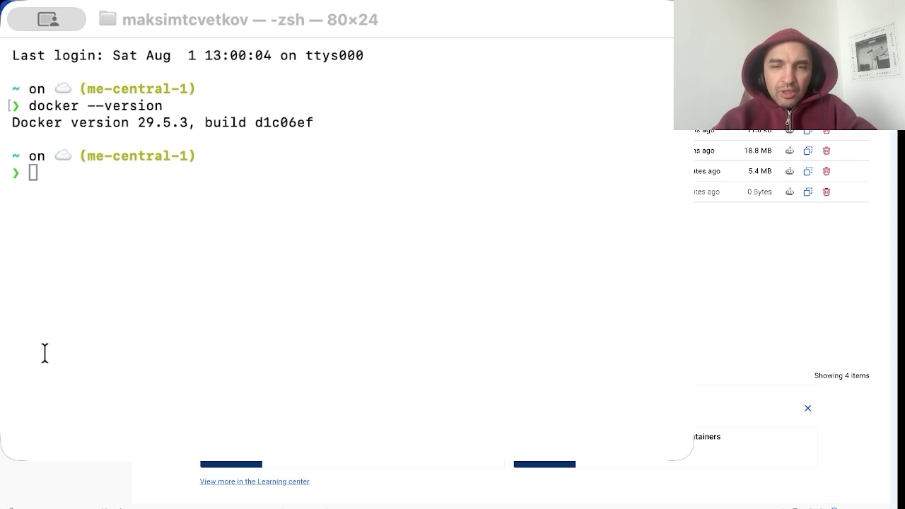
left_click(251, 174)
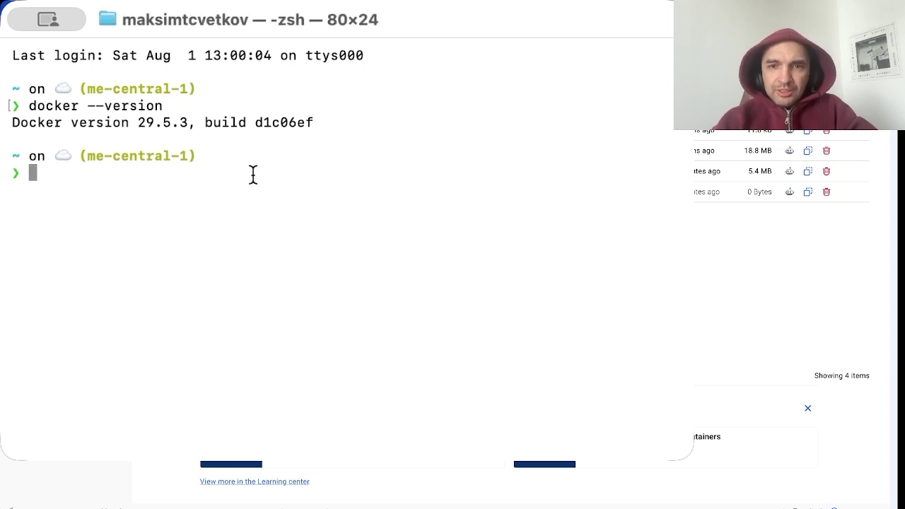
type("docker volume create name")
key("Right")
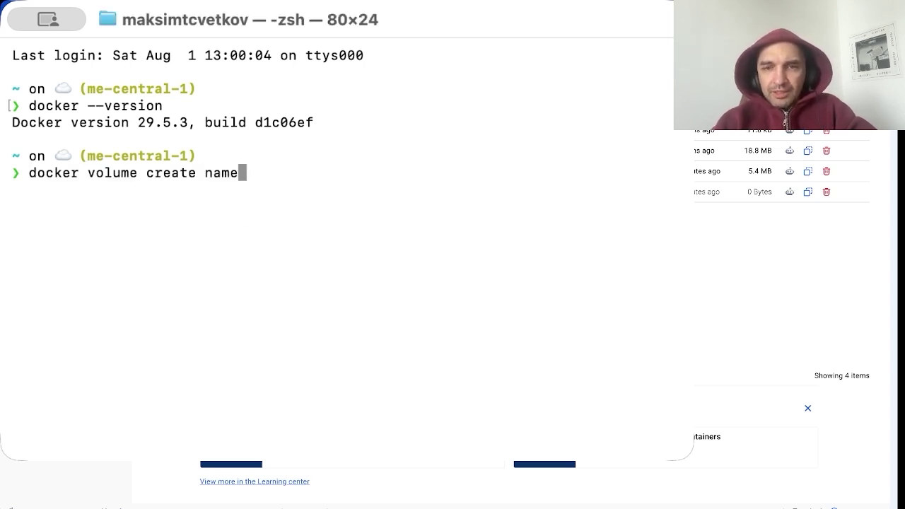
key("BackSpace")
key("BackSpace")
key("BackSpace")
key("BackSpace")
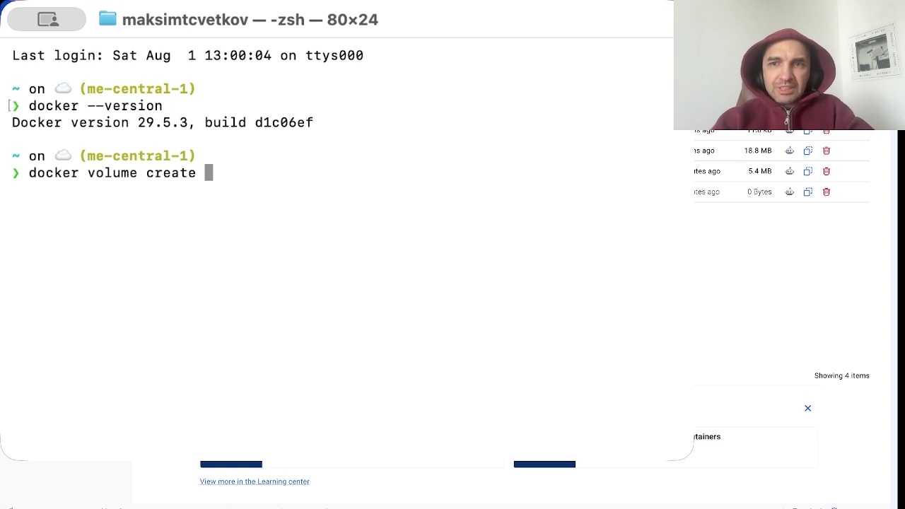
type("dd")
key("BackSpace")
key("BackSpace")
type("my")
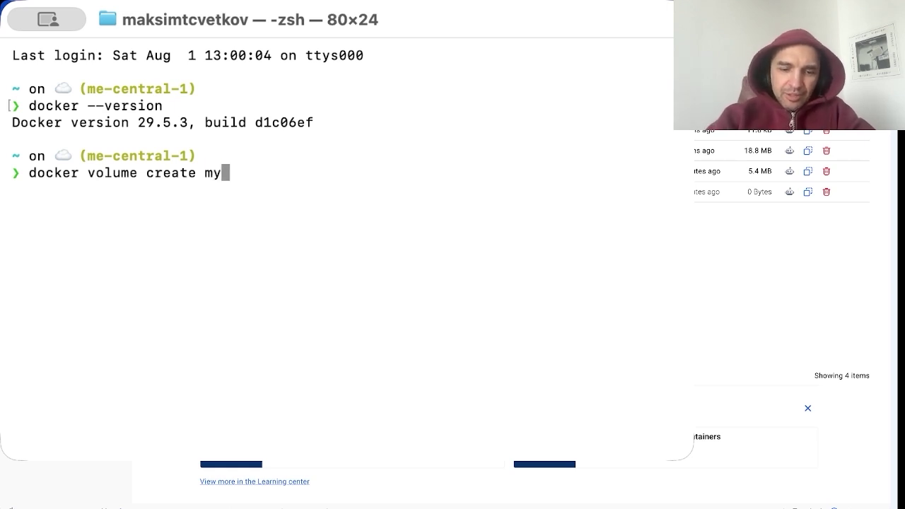
type("_first_prokect")
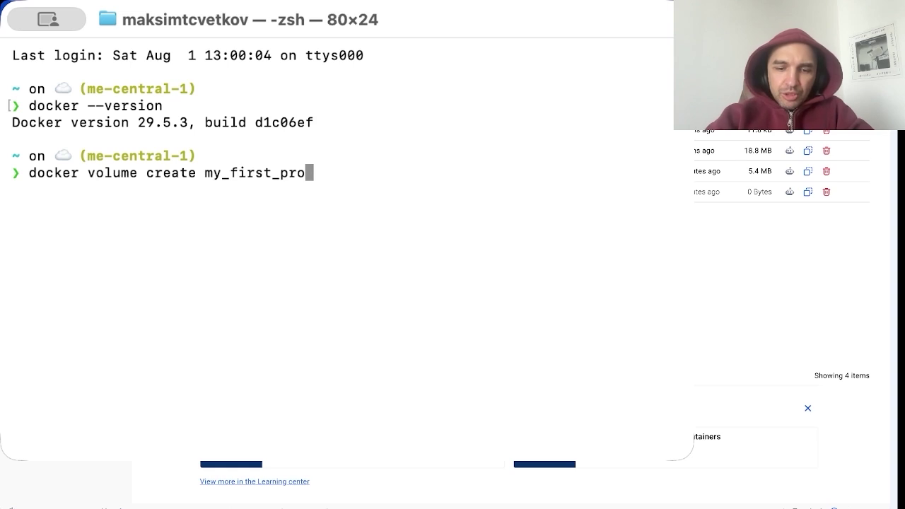
key("BackSpace")
key("BackSpace")
key("BackSpace")
key("BackSpace")
key("BackSpace")
key("BackSpace")
key("BackSpace")
key("BackSpace")
key("BackSpace")
key("BackSpace")
key("BackSpace")
key("BackSpace")
key("BackSpace")
key("BackSpace")
key("BackSpace")
key("BackSpace")
key("BackSpace")
key("BackSpace")
key("BackSpace")
key("BackSpace")
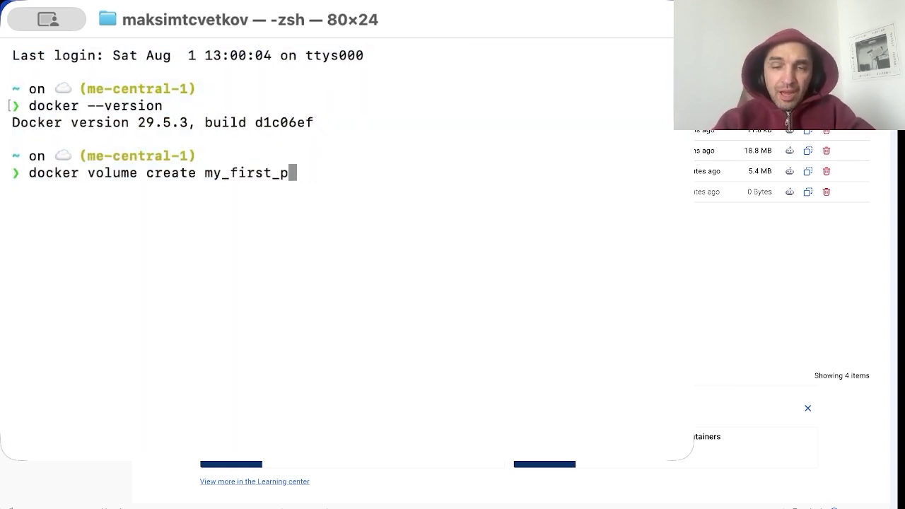
key("BackSpace")
key("BackSpace")
key("BackSpace")
key("BackSpace")
key("BackSpace")
key("BackSpace")
key("BackSpace")
key("BackSpace")
key("BackSpace")
key("BackSpace")
key("BackSpace")
key("BackSpace")
key("BackSpace")
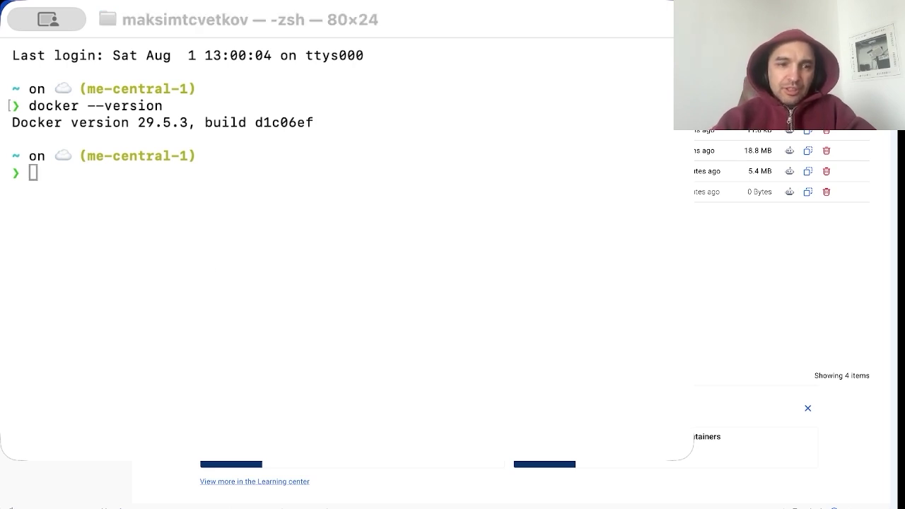
Enter the docker run command for n8n in Terminal with port 5678:5678, time zone Asia/Kolkata, volume test_setup and image docker.n8n.io/n8nio/n8n.
key("super+Tab")
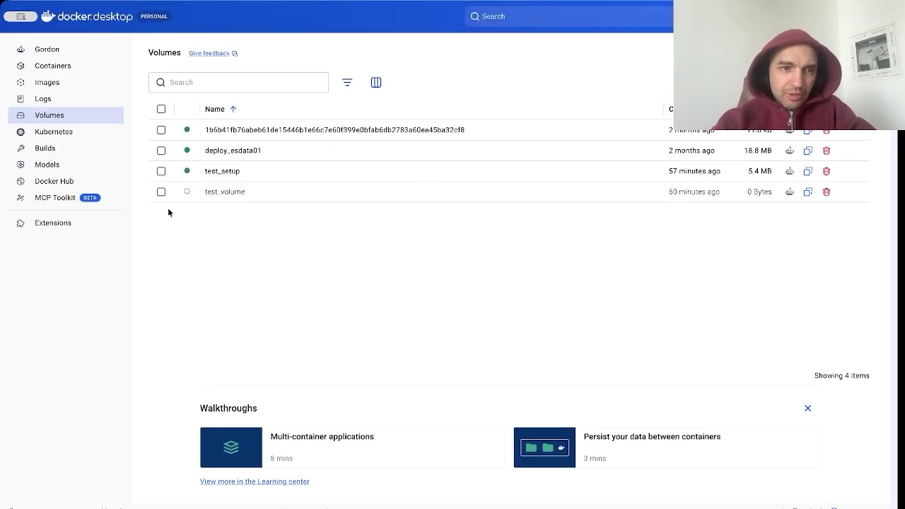
key("super+Tab")
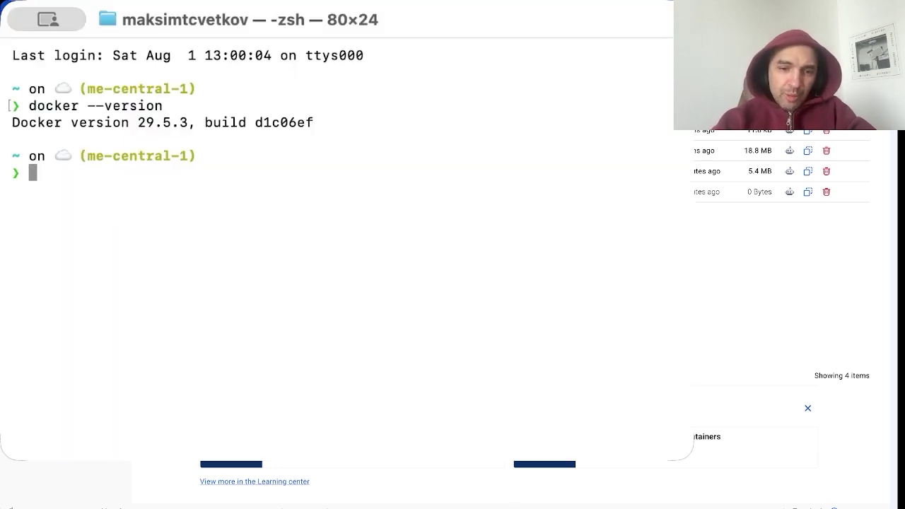
key("super+Tab")
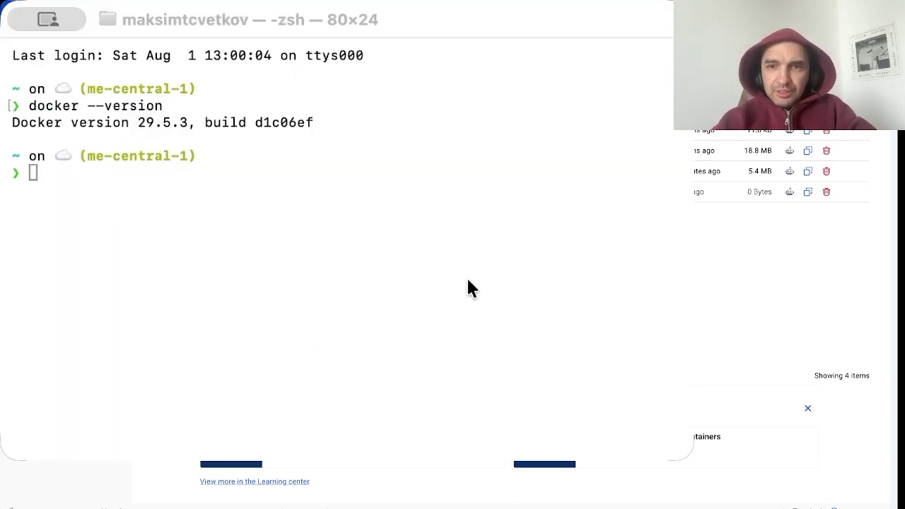
left_click(439, 264)
type("docker run -it --rm \\   --name n8n \\   -p 5678:5678 \\   -e GENERIC_TIMEZONE=\"Asia/Kolkata\" \\   -e TZ=\"Asia/Kolkata\" \\   -e N8N_ENFORCE_SETTINGS_FILE_PERMISSIONS=true \\   -e N8N_RUNNERS_ENABLED=true \\   -v test_setup:/home/node/.n8n \\   docker.n8n.io/n8nio/n8n")
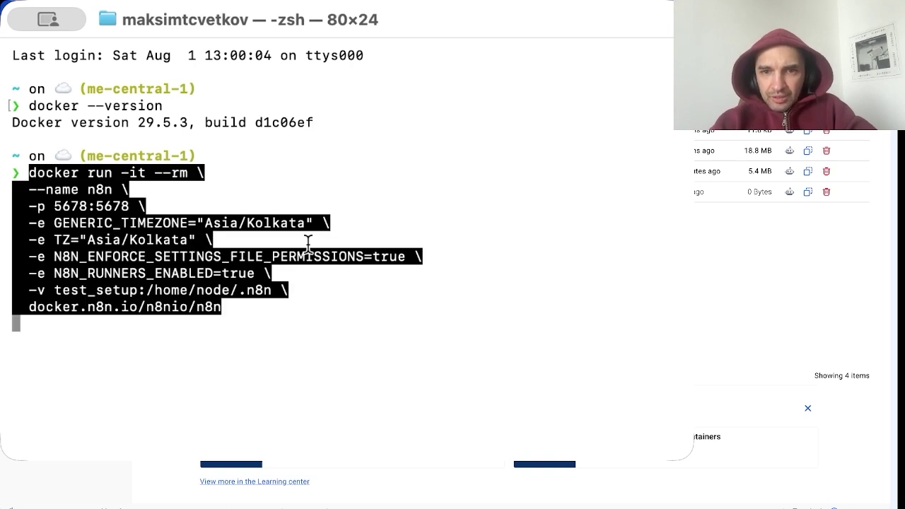
key("Return")
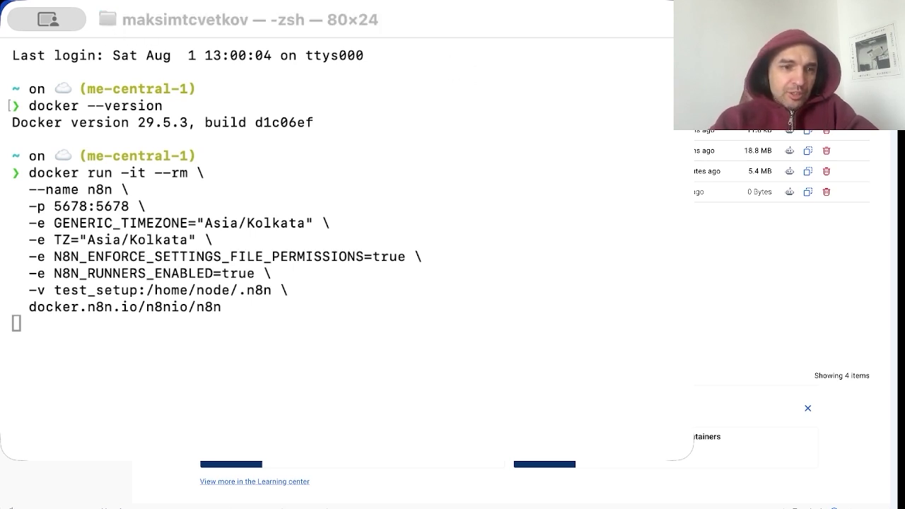
Switch to Chrome and bring up the n8n workflows overview at localhost:5678.
key("super+Tab")
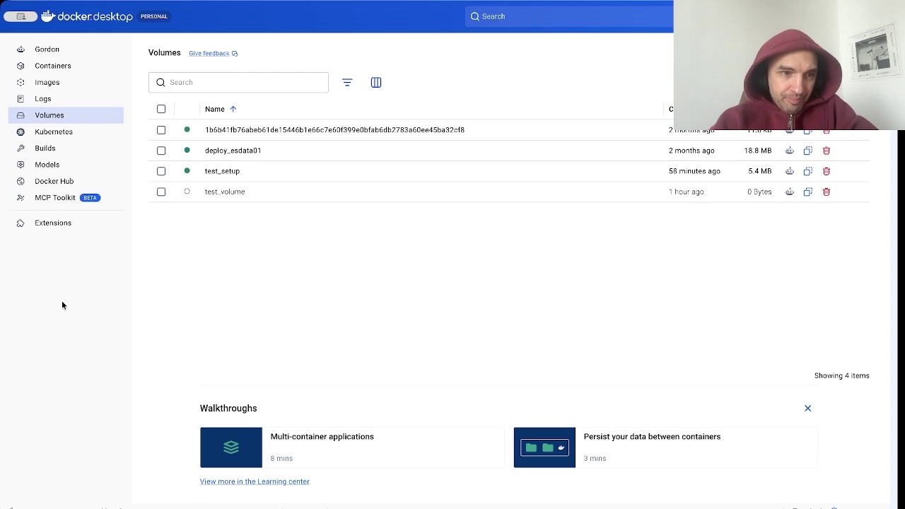
key("super+Tab")
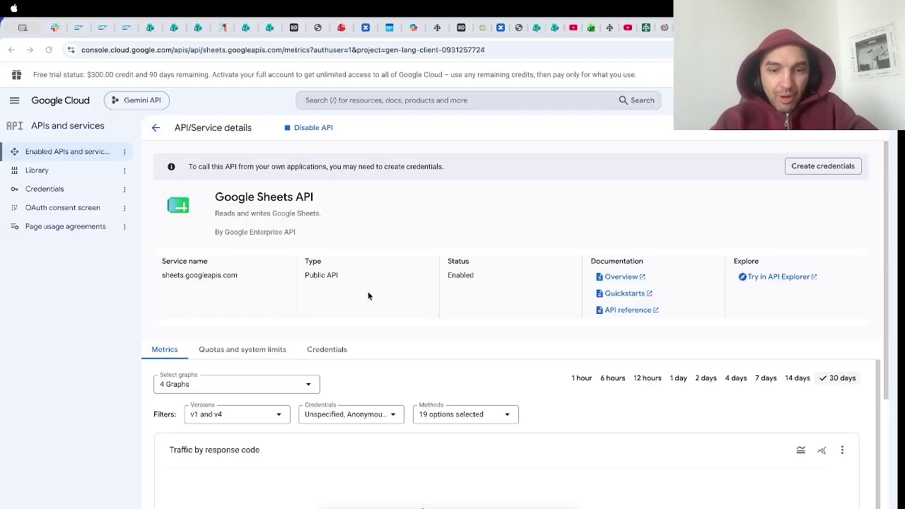
left_click(542, 367)
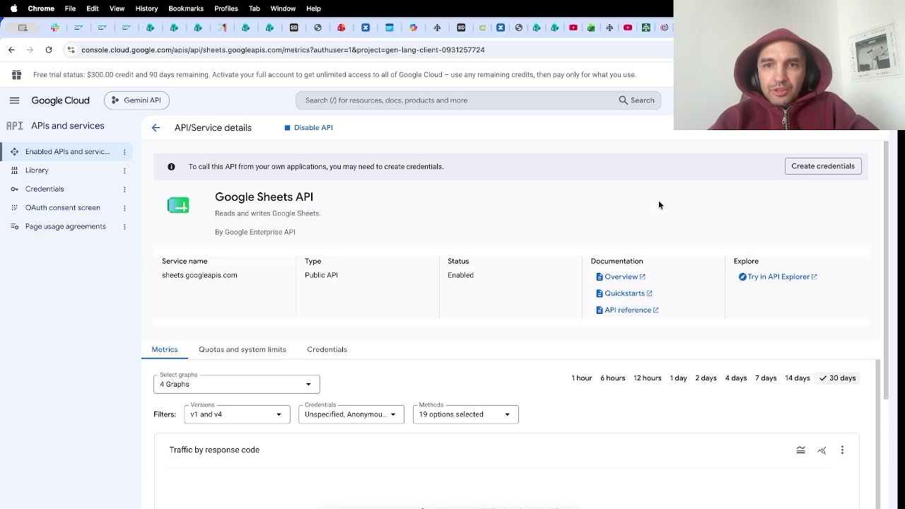
key("super+t")
type("lo")
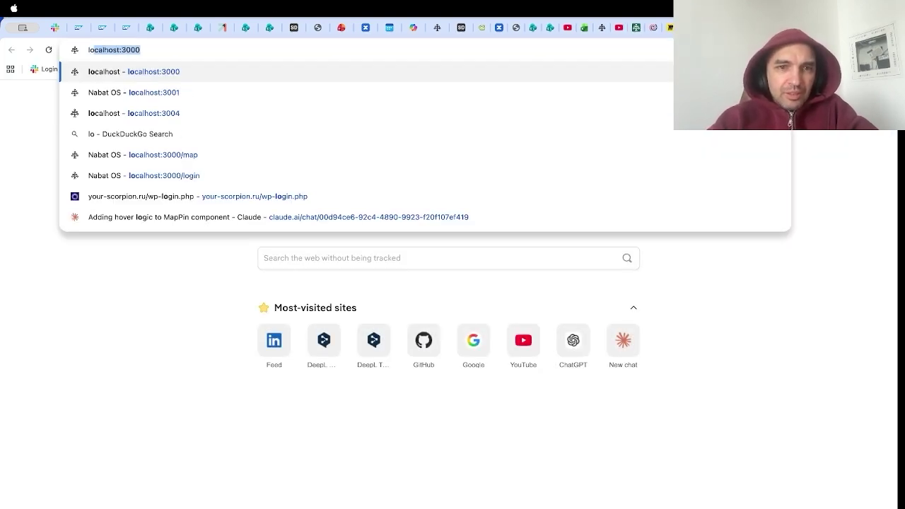
key("BackSpace")
key("BackSpace")
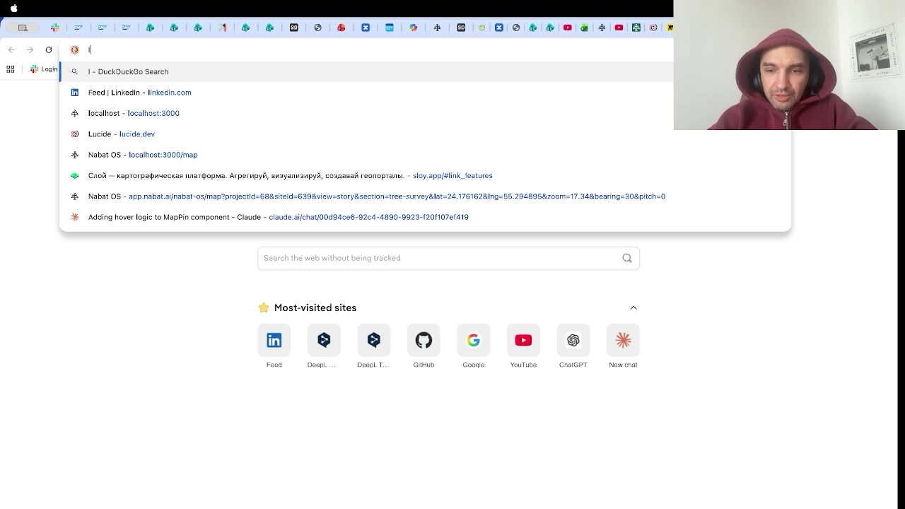
key("super+w")
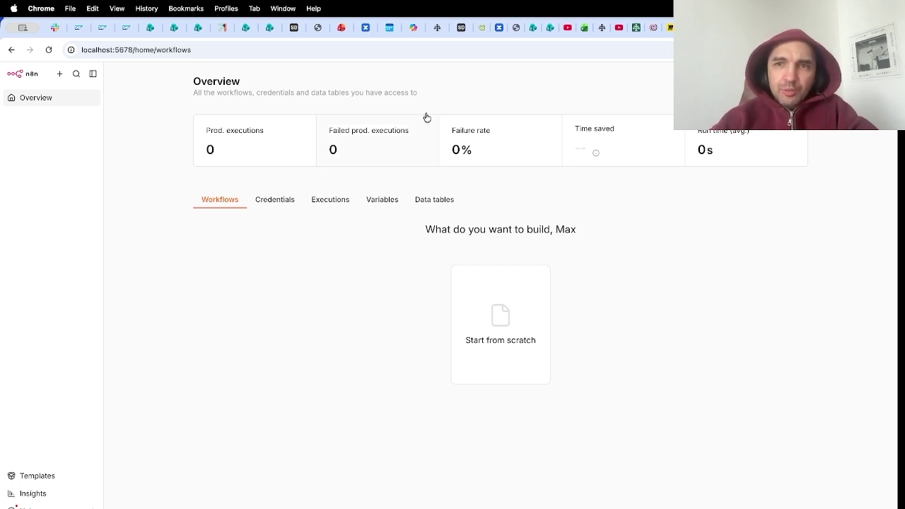
Delete the existing Google Sheets account credential from n8n's credentials list and confirm the deletion.
left_click(59, 74)
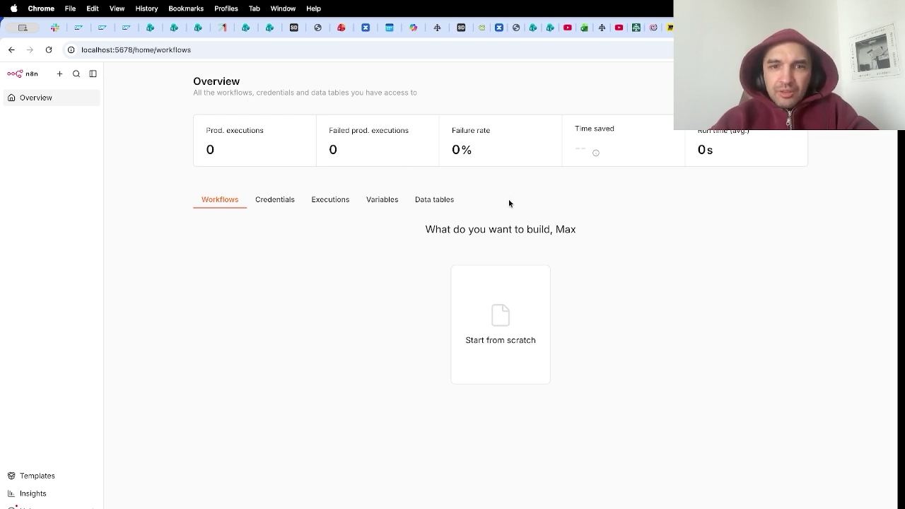
left_click(283, 201)
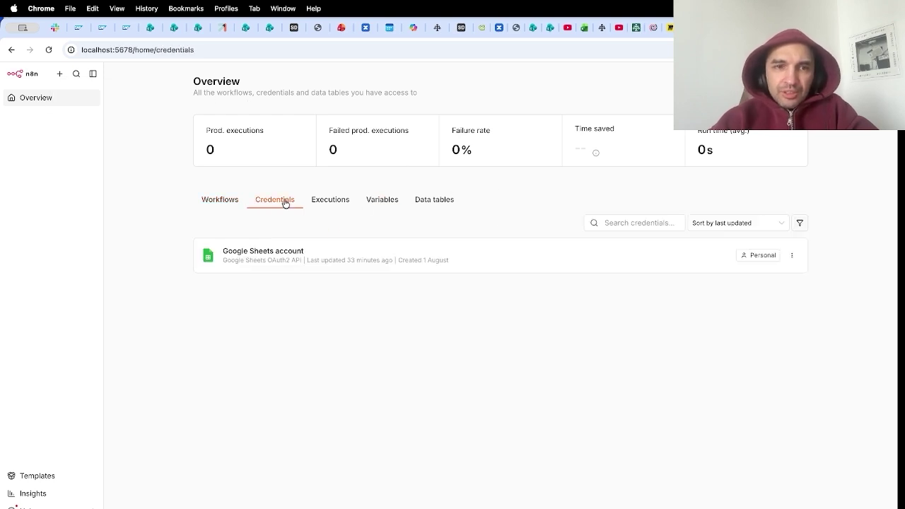
left_click(791, 256)
left_click(795, 294)
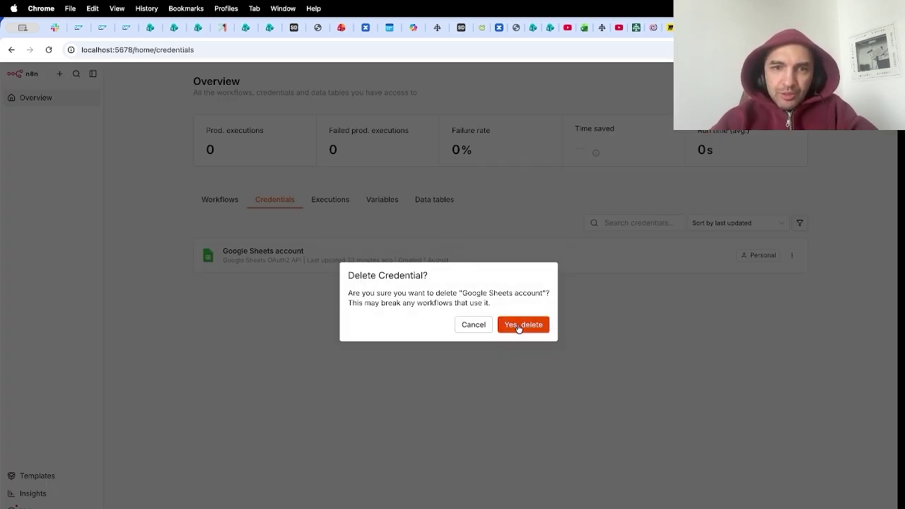
left_click(518, 327)
Create a new n8n credential of type Google Sheets OAuth2 API and open its connection settings.
mouse_move(61, 75)
left_click(97, 113)
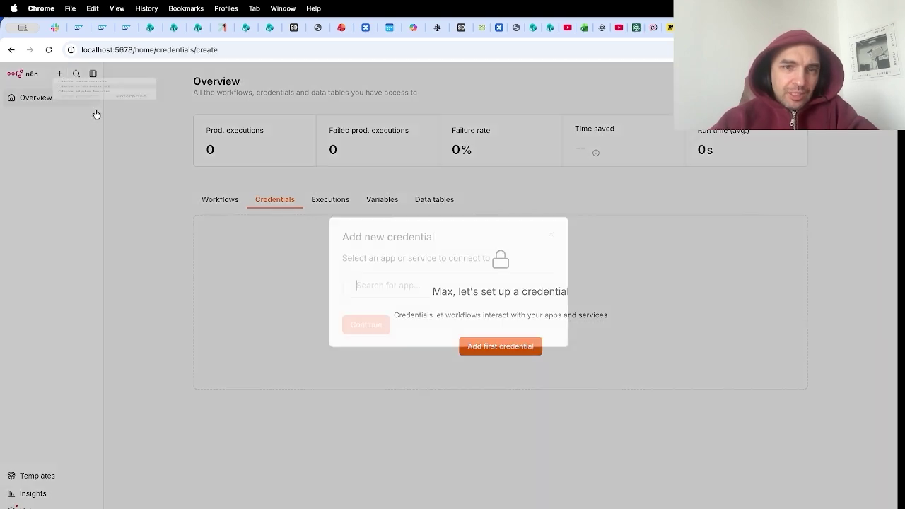
type("sheet")
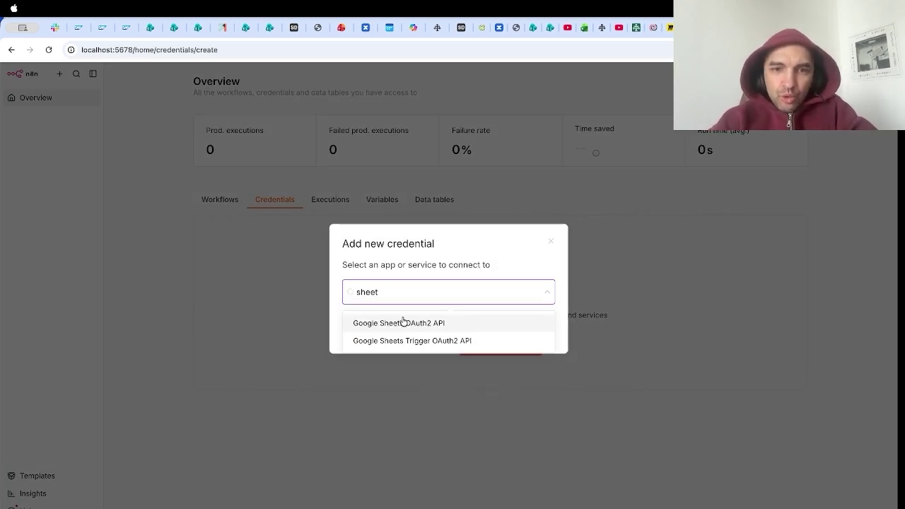
left_click(404, 322)
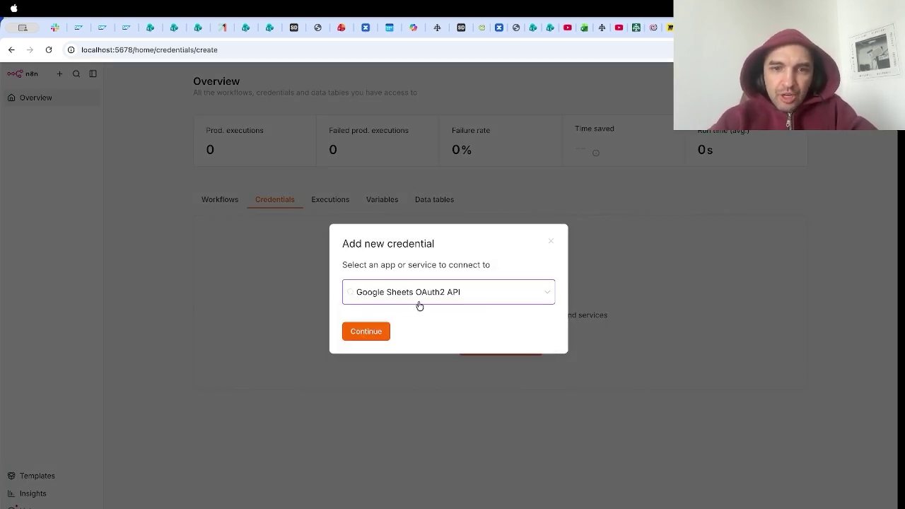
left_click(380, 331)
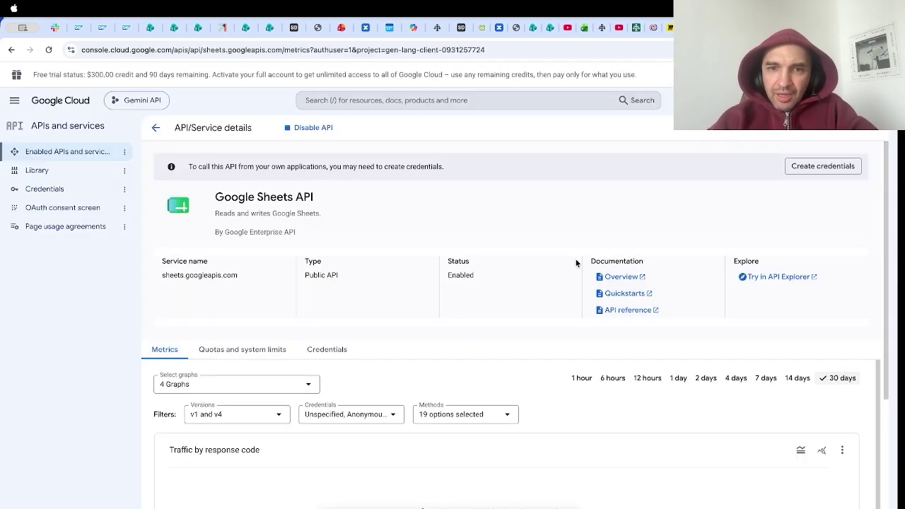
In the Google Cloud project's Credentials, delete the existing OAuth client Web client 1 and confirm the deletion.
scroll(508, 335, "down", 5)
scroll(509, 335, "up", 5)
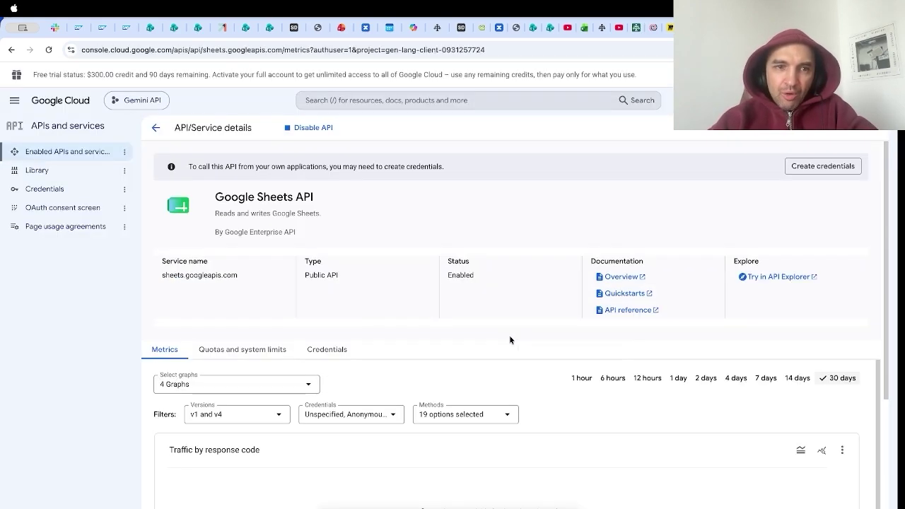
left_click(56, 188)
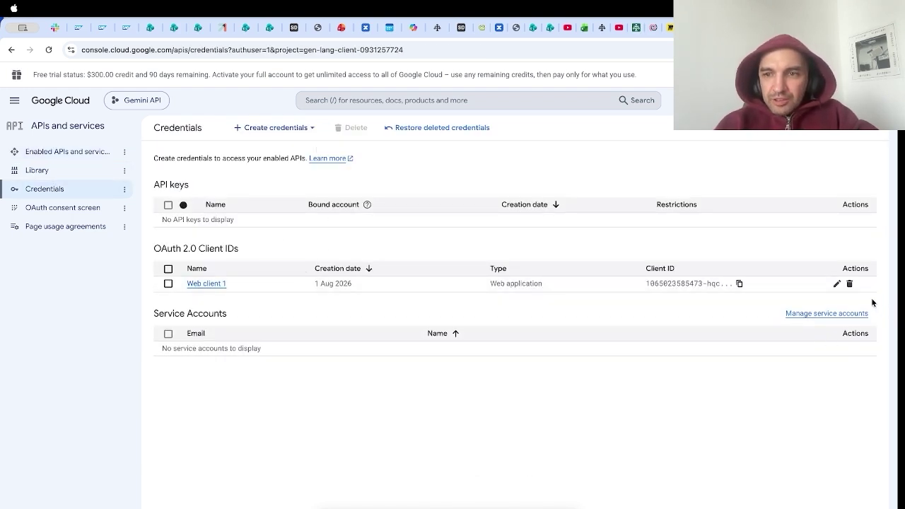
left_click(849, 284)
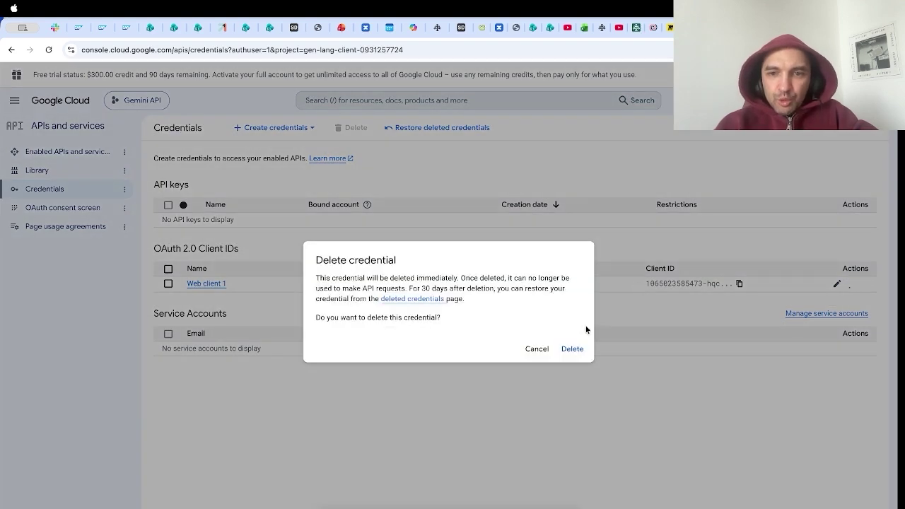
left_click(575, 347)
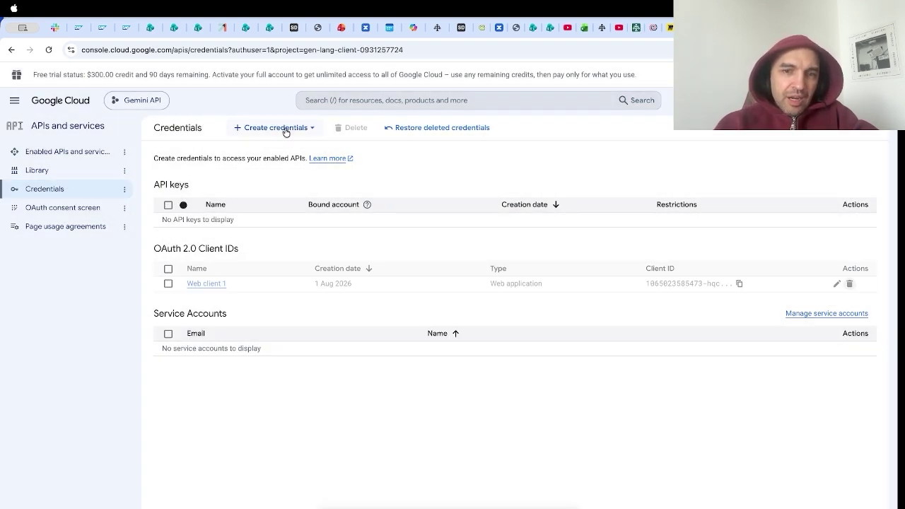
Start creating a new OAuth client ID with the application type Web application.
left_click(285, 132)
left_click(278, 183)
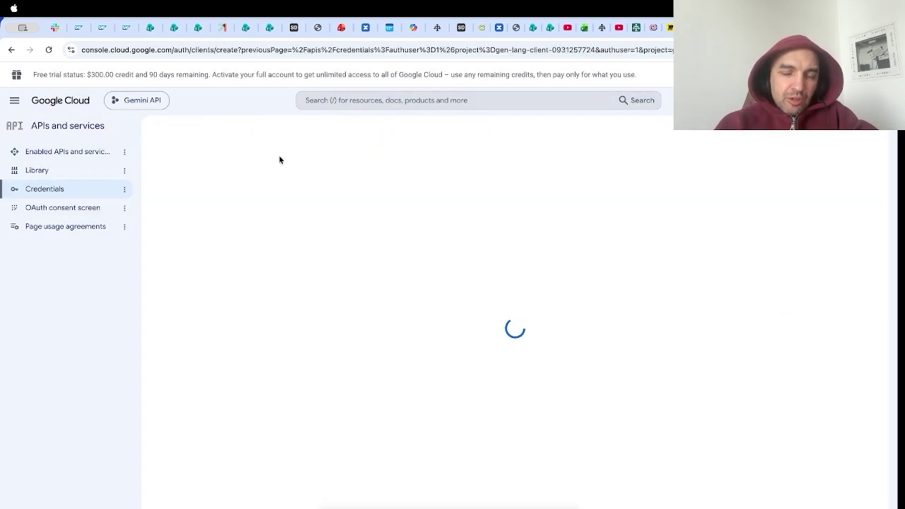
left_click(250, 220)
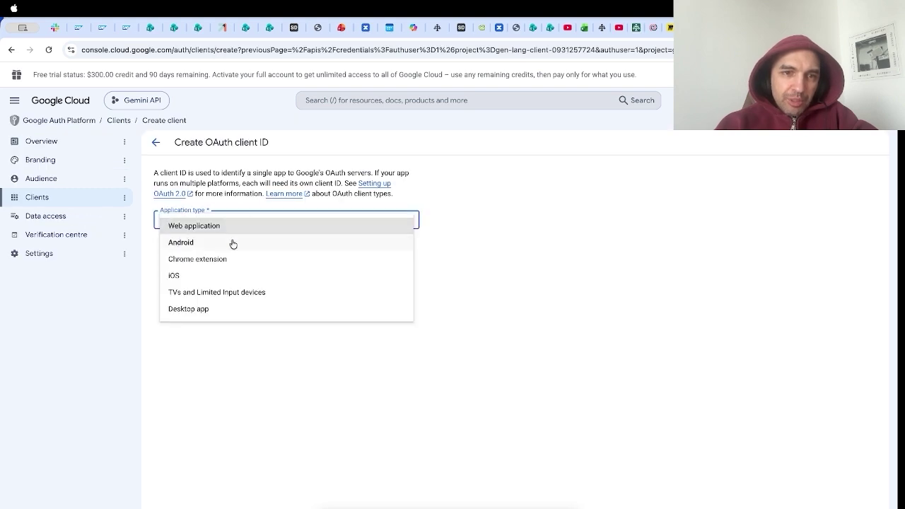
left_click(236, 232)
scroll(228, 321, "down", 1)
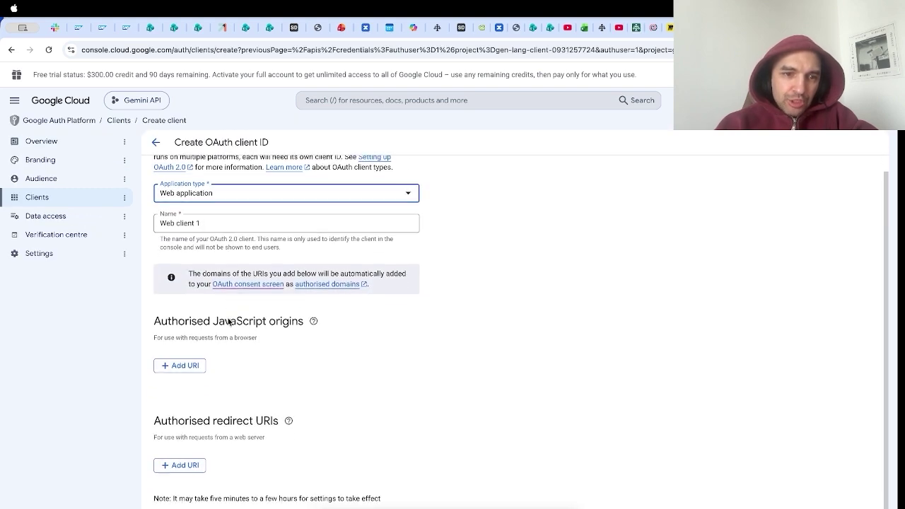
left_click(197, 364)
key("super+v")
scroll(233, 392, "down", 1)
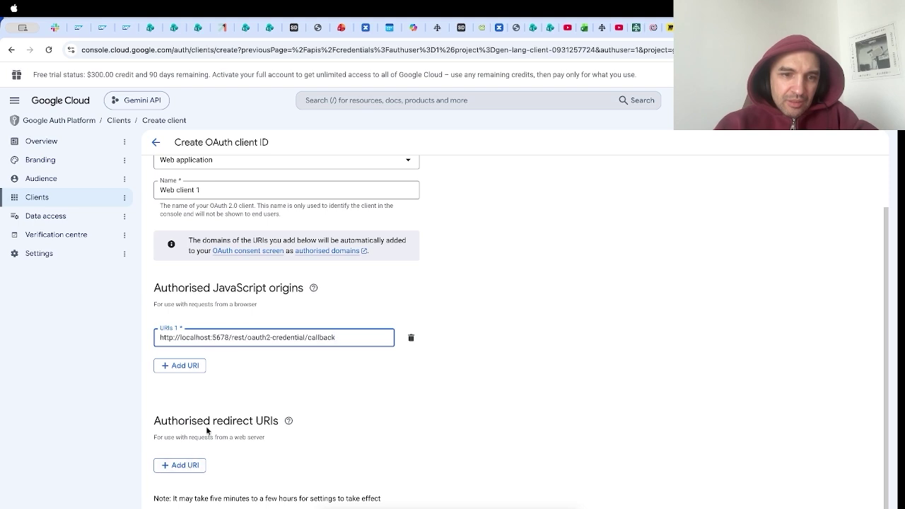
key("super+a")
key("super+x")
left_click(185, 465)
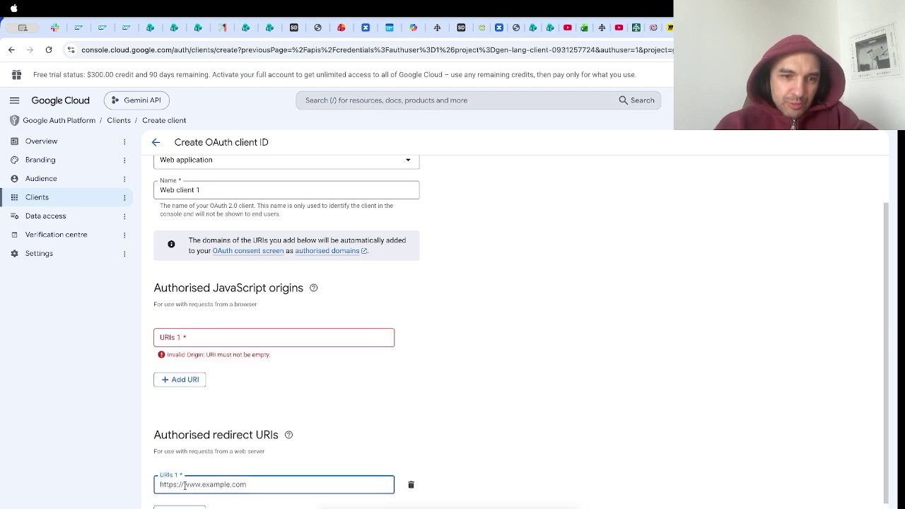
key("super+v")
left_click(237, 338)
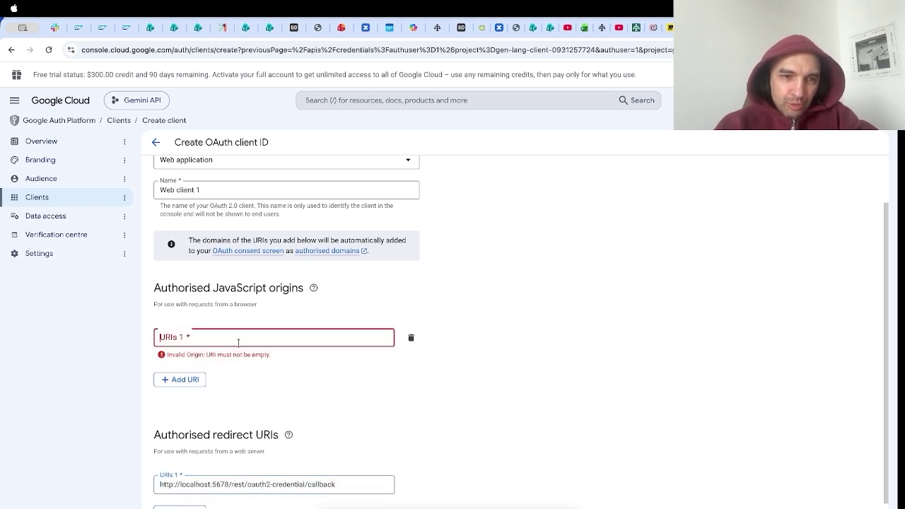
left_click(411, 338)
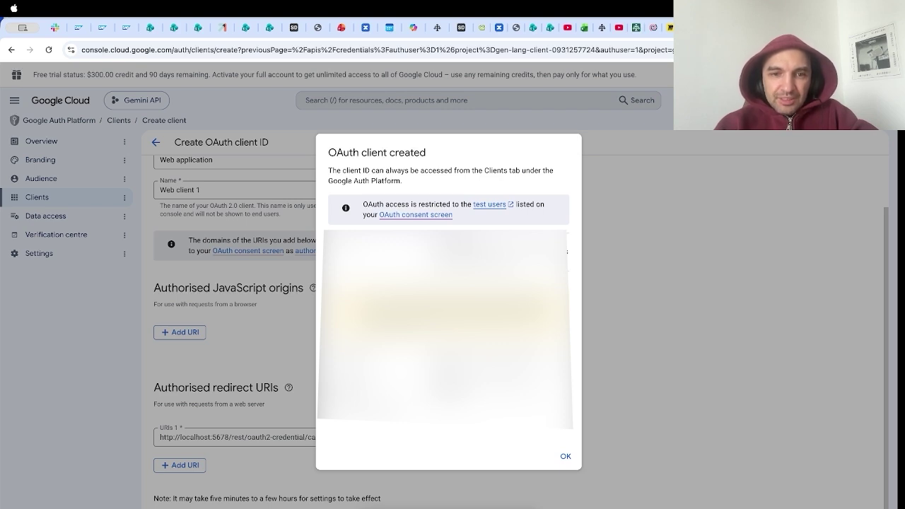
Copy the created OAuth client's ID and paste it as the Client ID of n8n's Google Sheets account credential.
left_click(557, 260)
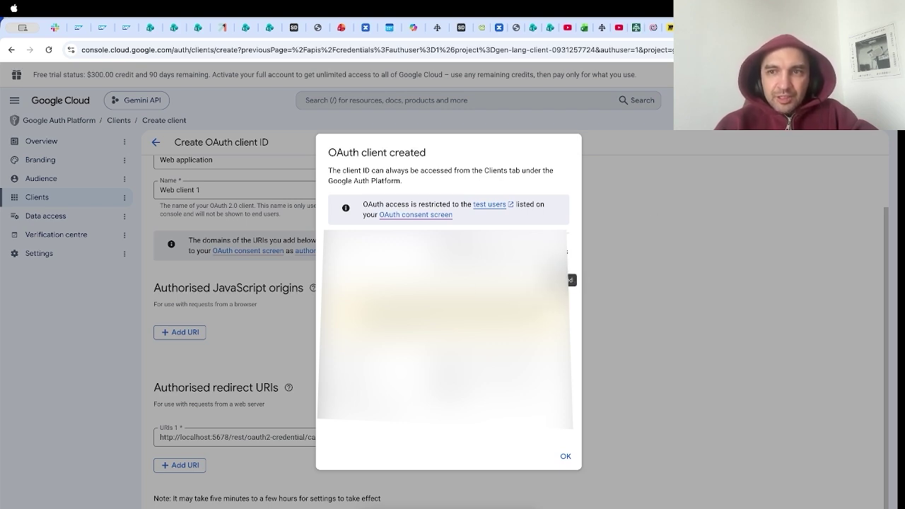
key("ctrl+shift+Tab")
left_click(313, 278)
key("super+v")
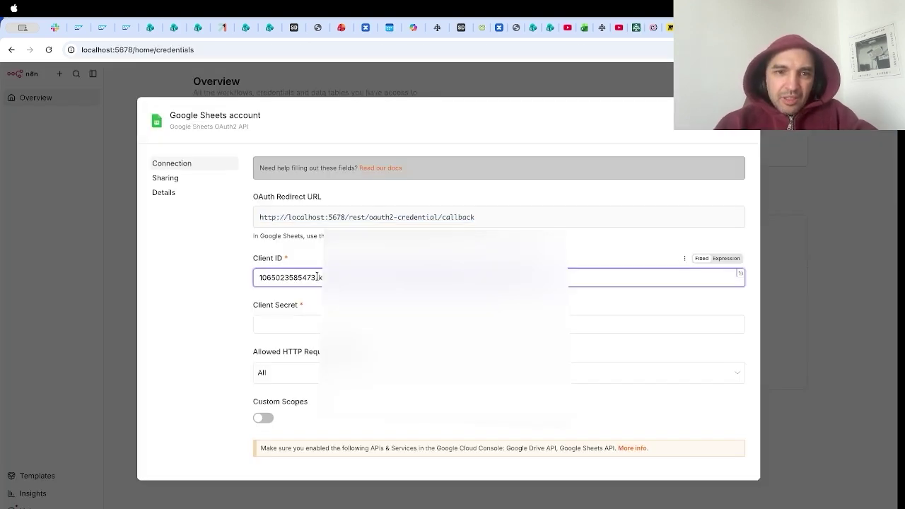
Copy the client secret from Google Cloud and paste it as the Client Secret of n8n's Google Sheets credential.
key("ctrl+Tab")
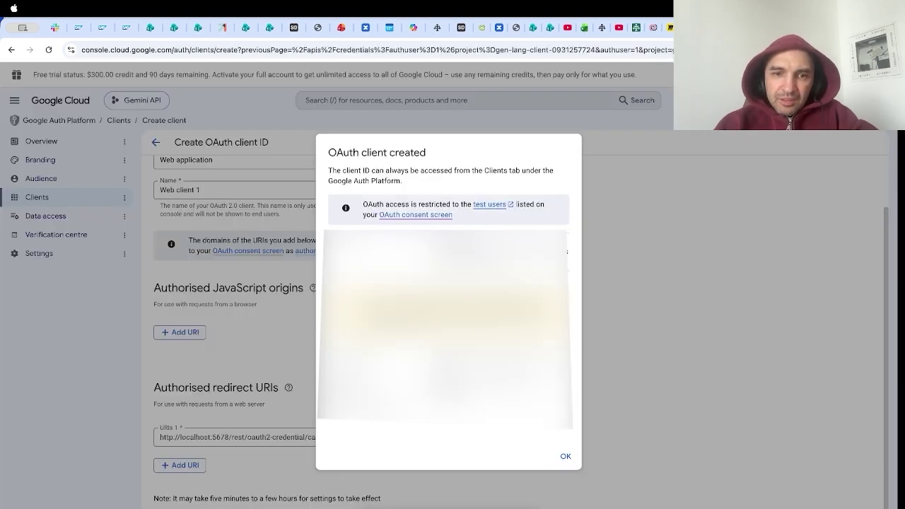
key("ctrl+shift+Tab")
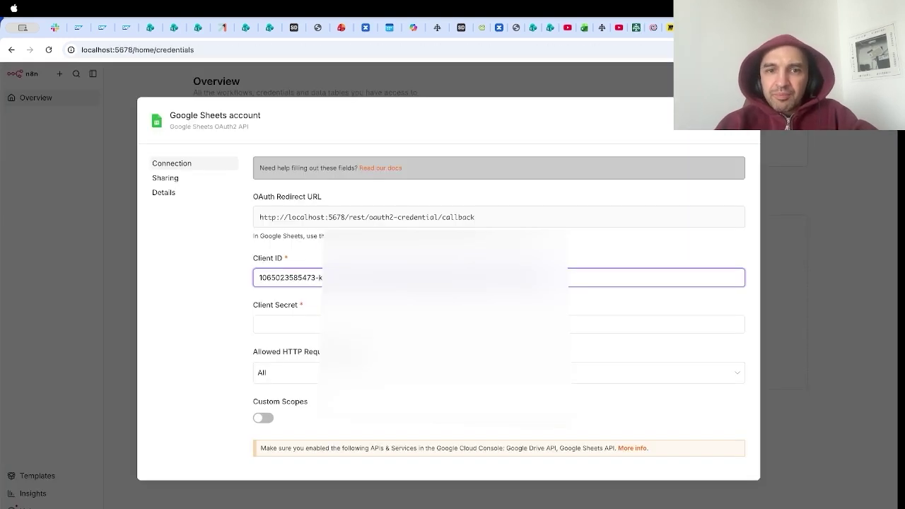
left_click(424, 325)
key("super+v")
scroll(424, 324, "down", 2)
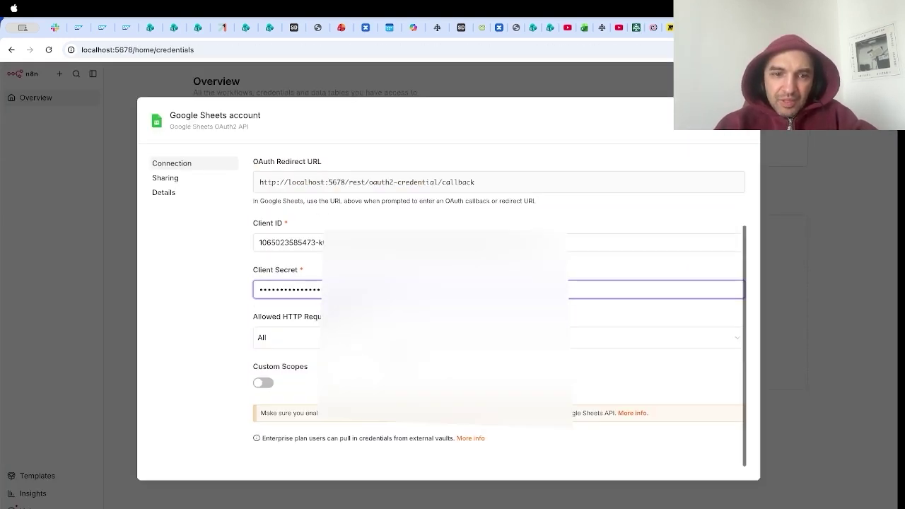
Sign in with Google to connect the account to n8n's Google Sheets credential.
scroll(692, 215, "up", 2)
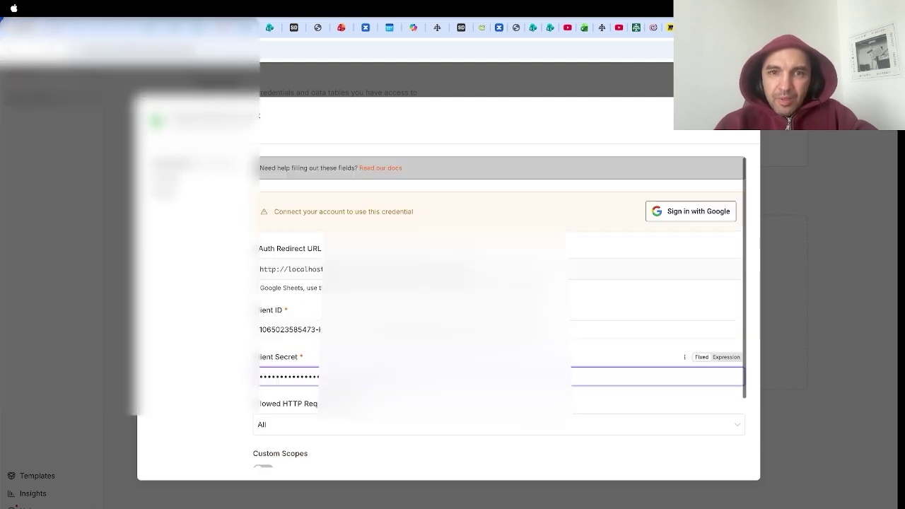
left_click(692, 215)
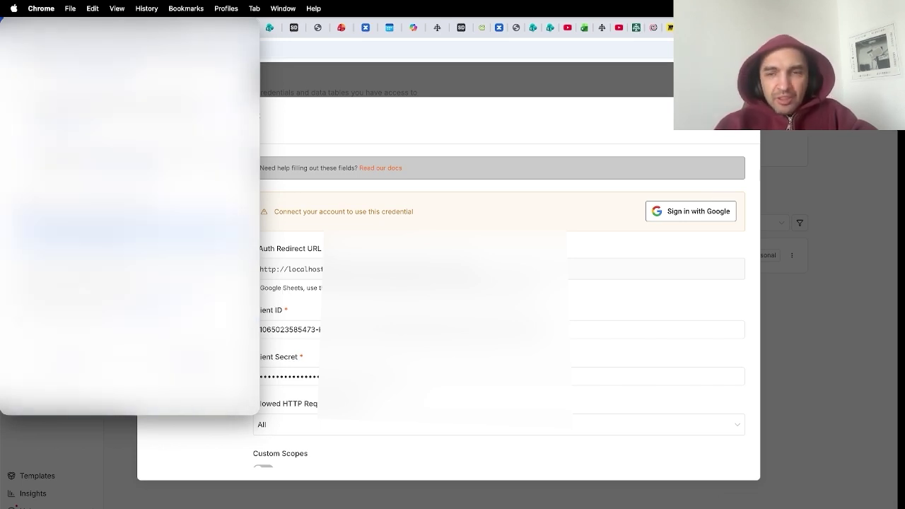
scroll(707, 310, "down", 3)
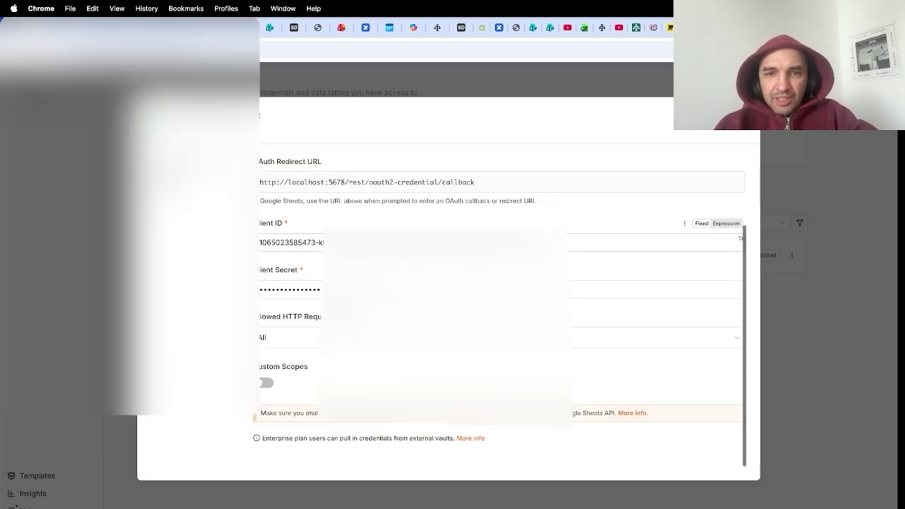